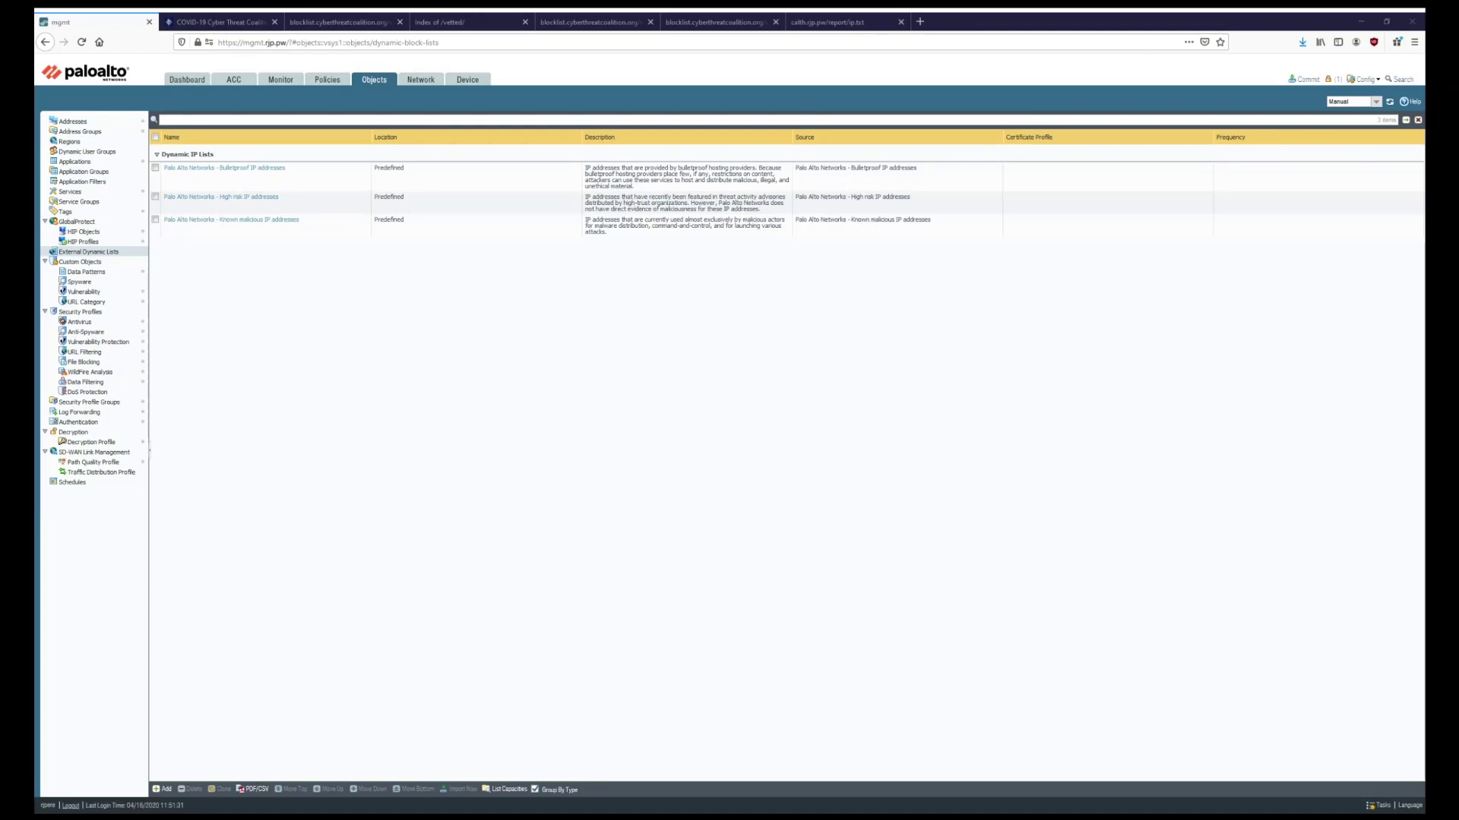
Look through the entries of the predefined Palo Alto Networks - High risk IP addresses source in a new external dynamic list, discarding the list.
click(162, 789)
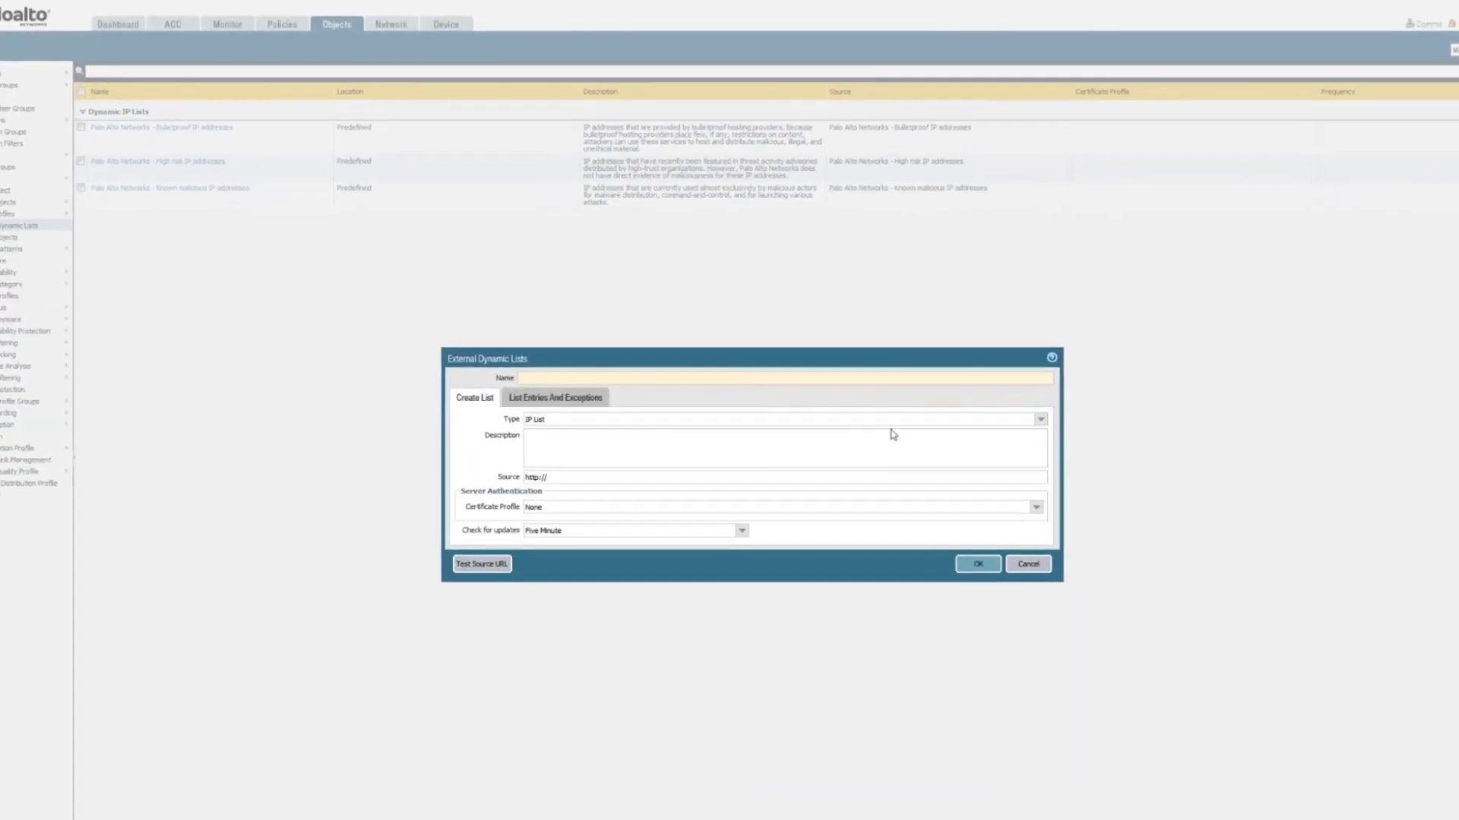
click(977, 417)
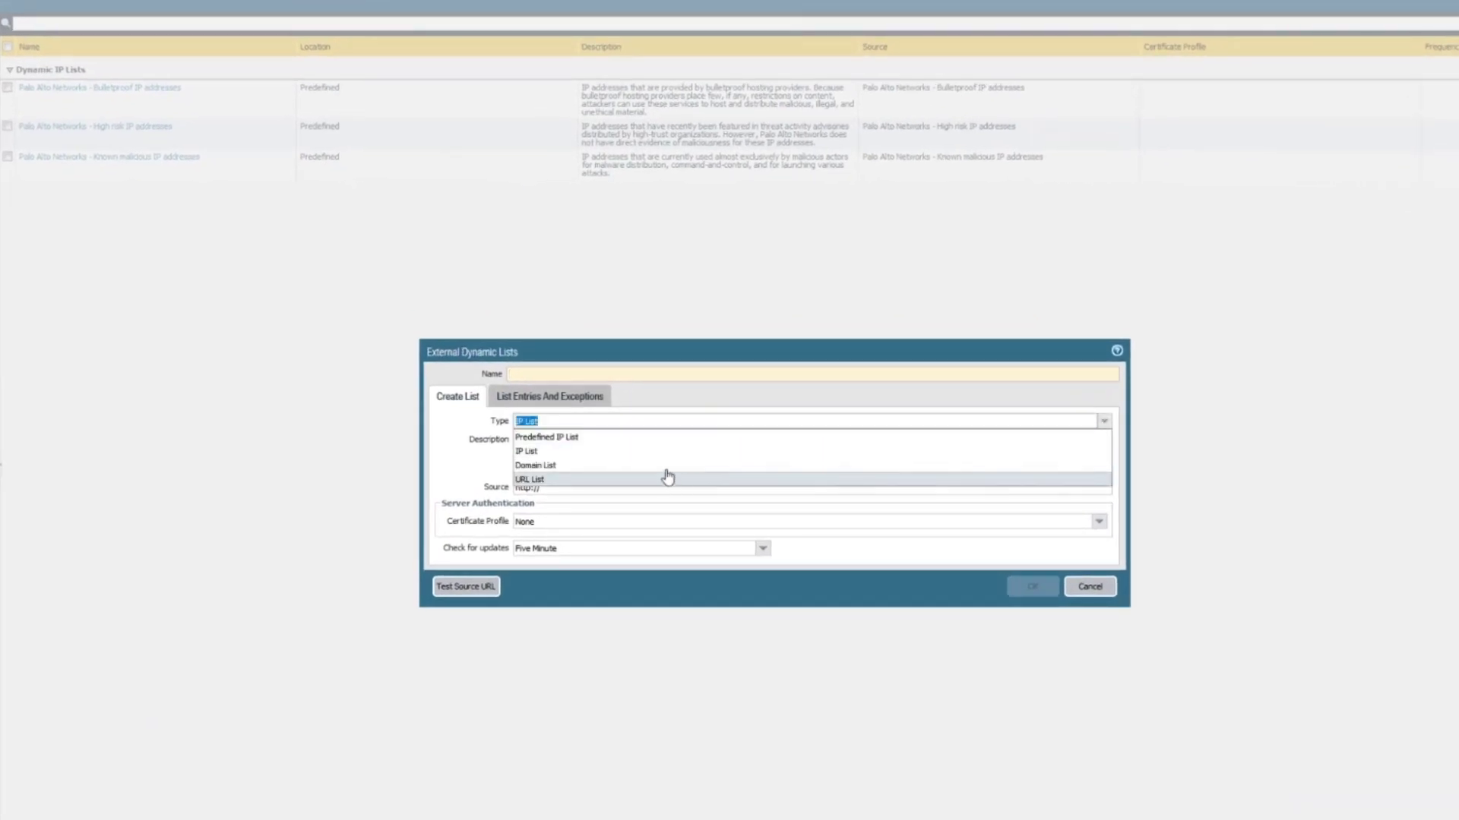
click(609, 443)
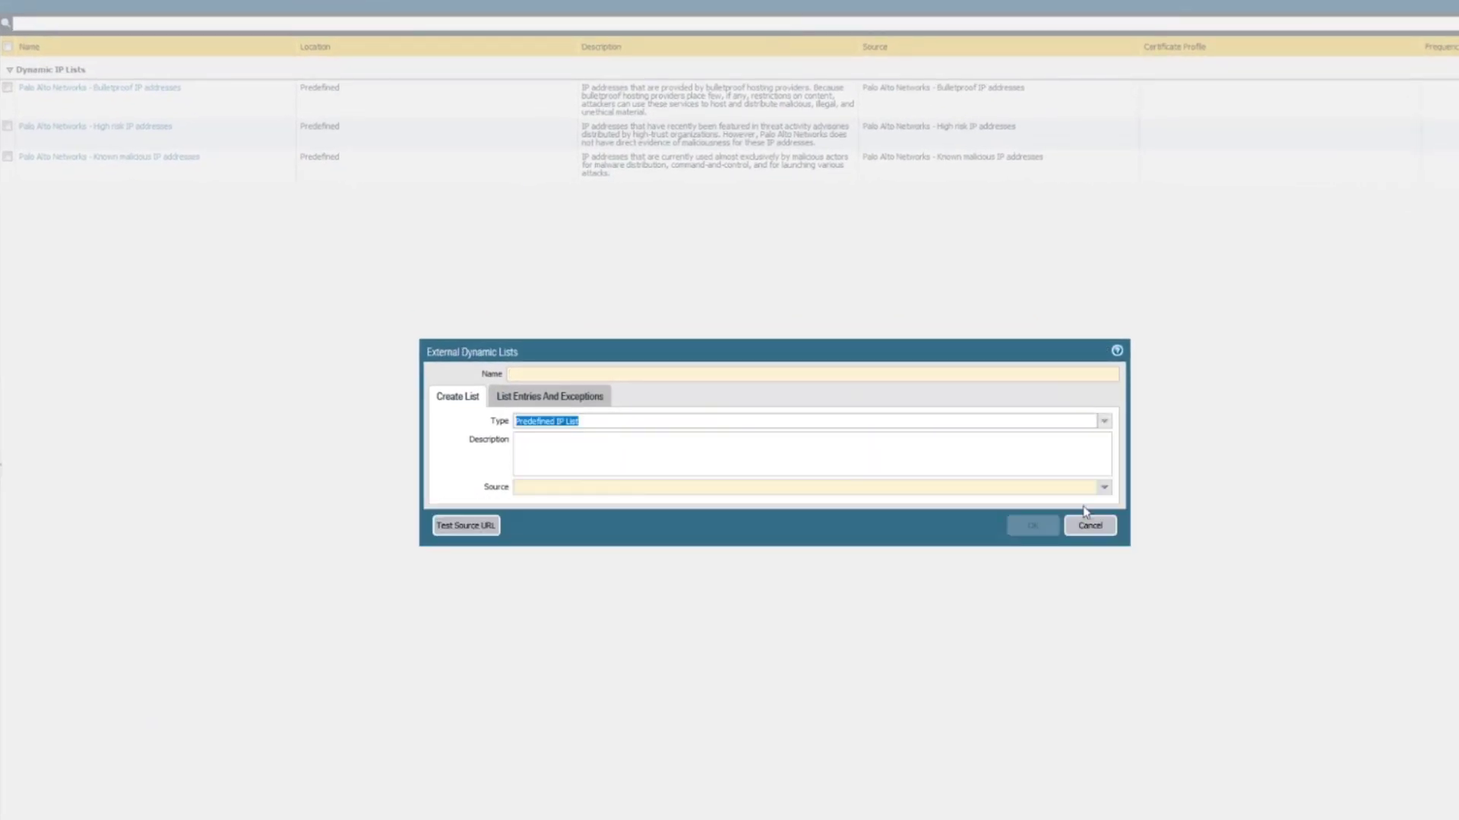
click(1104, 486)
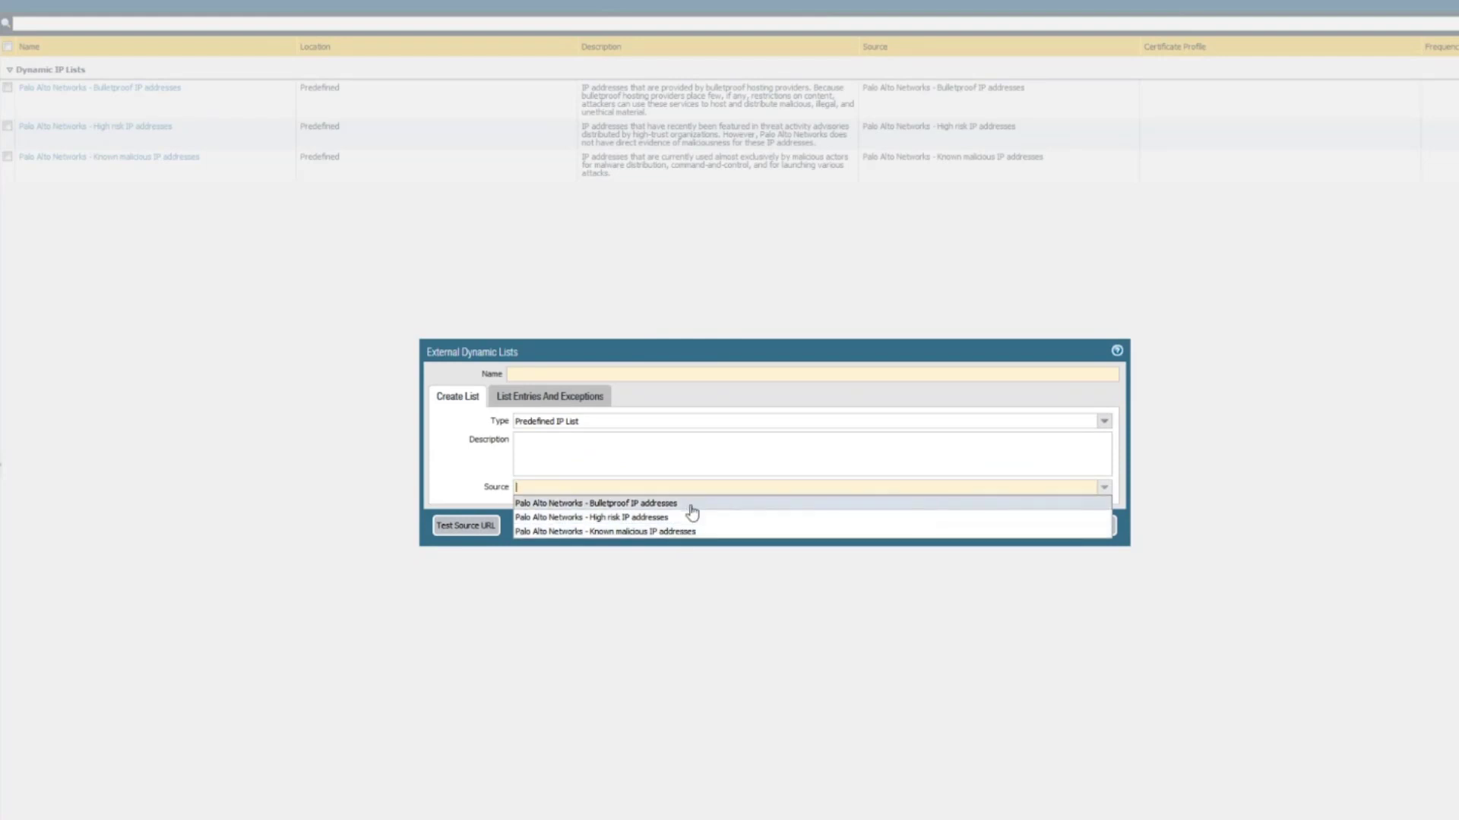
click(667, 515)
click(557, 398)
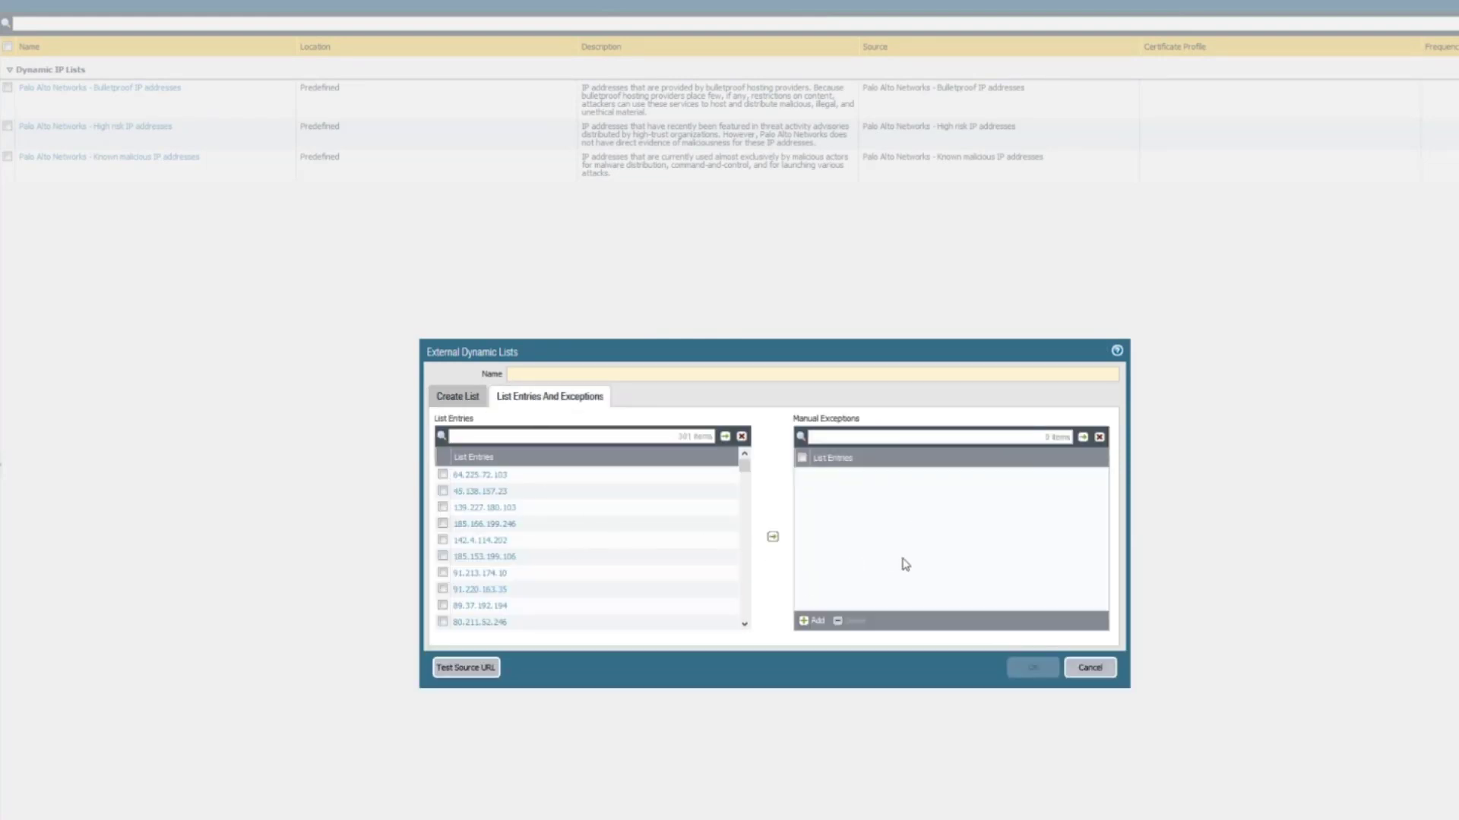
scroll(560, 543, down, 10)
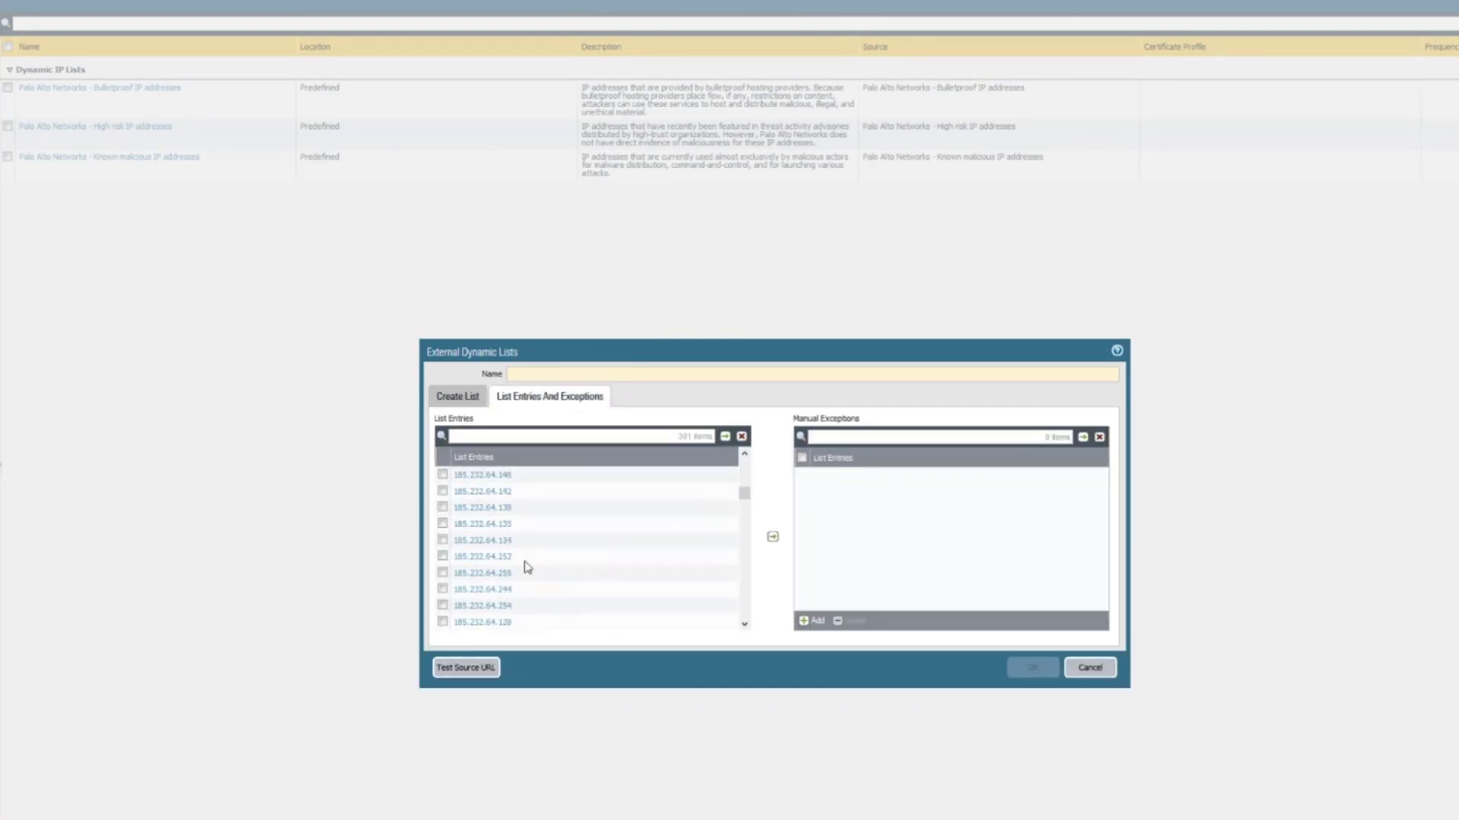
click(458, 397)
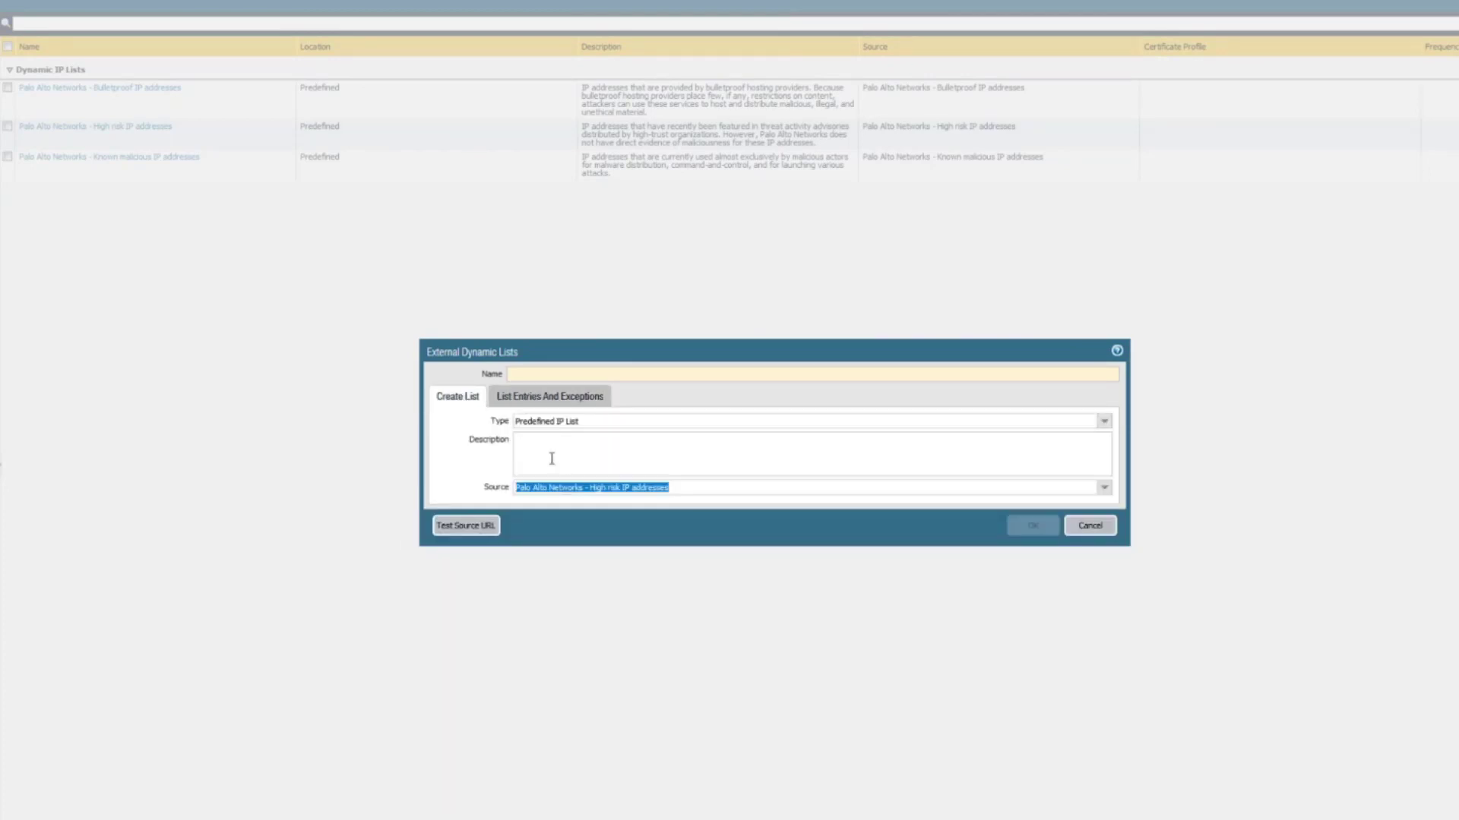
click(1090, 526)
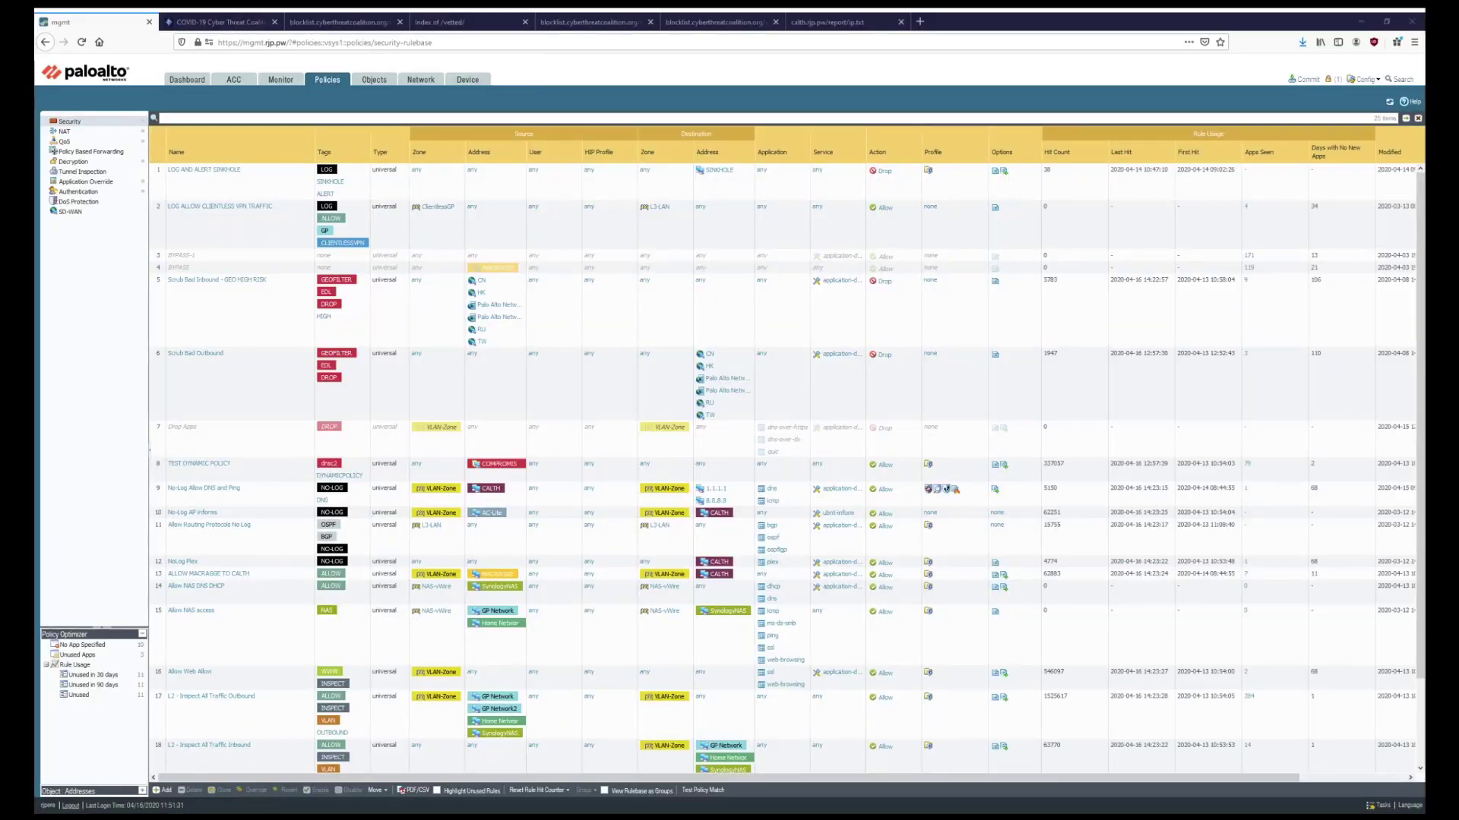
click(714, 304)
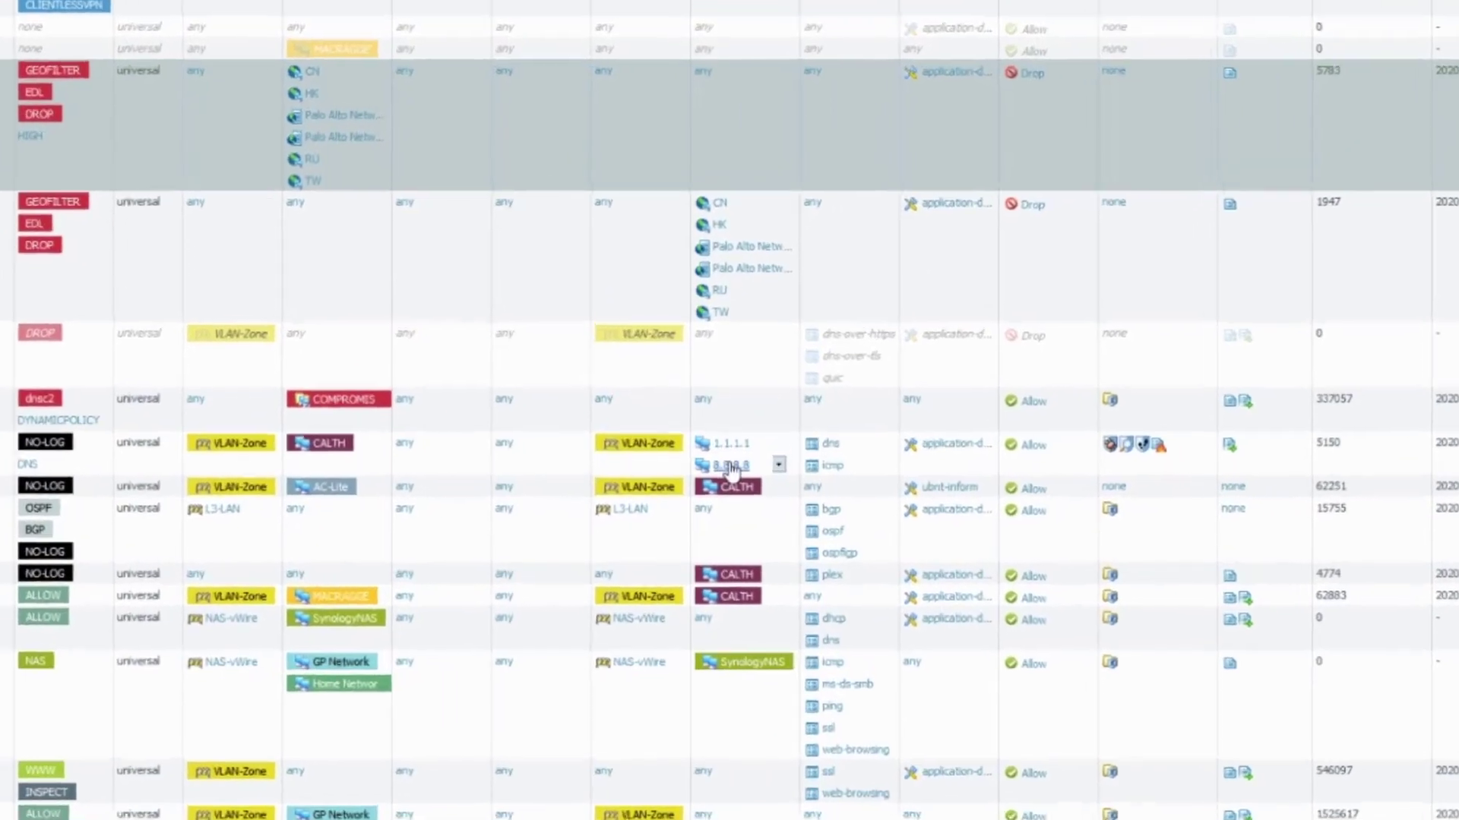
double_click(742, 417)
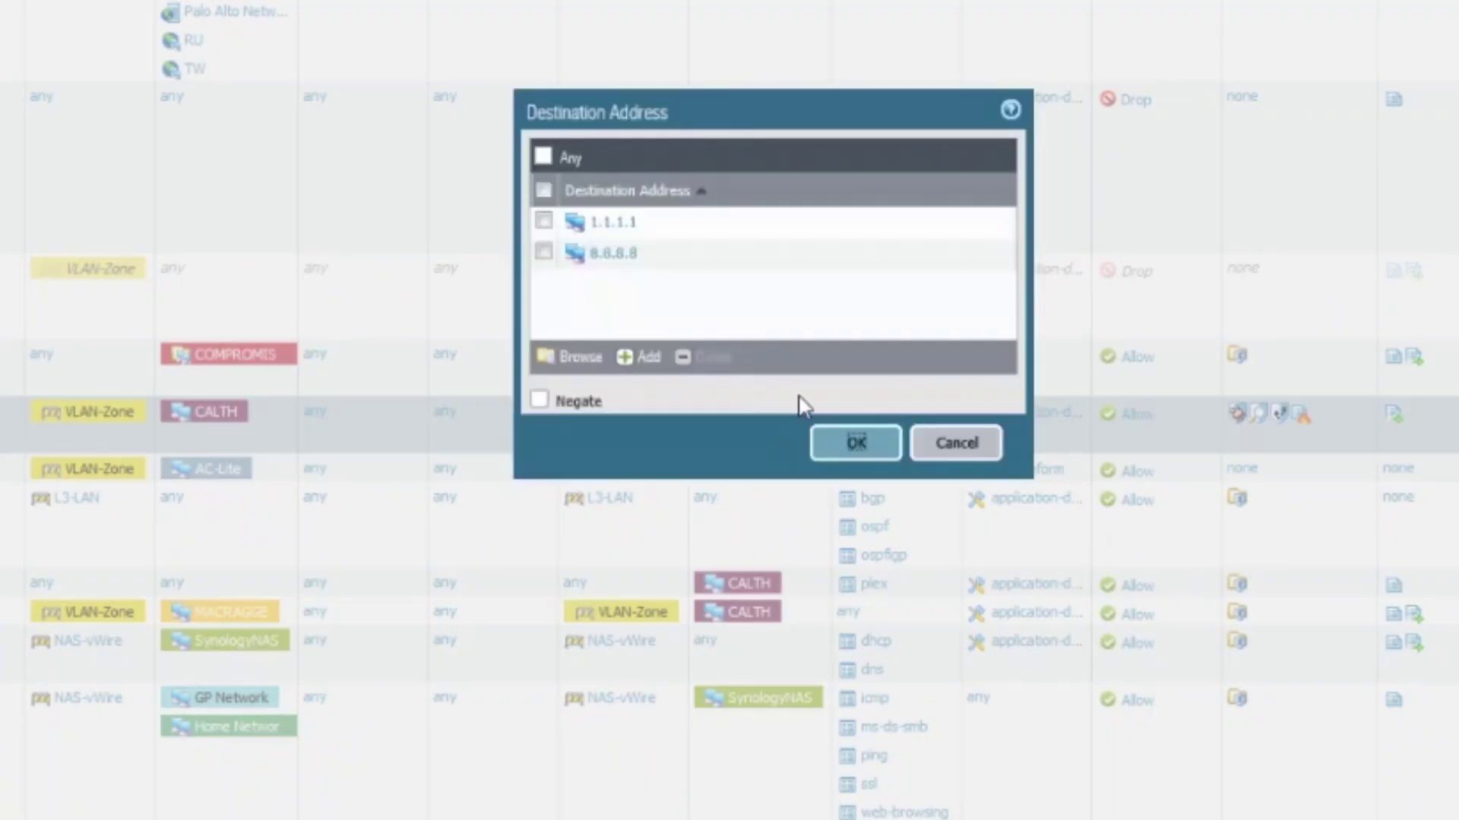
click(965, 448)
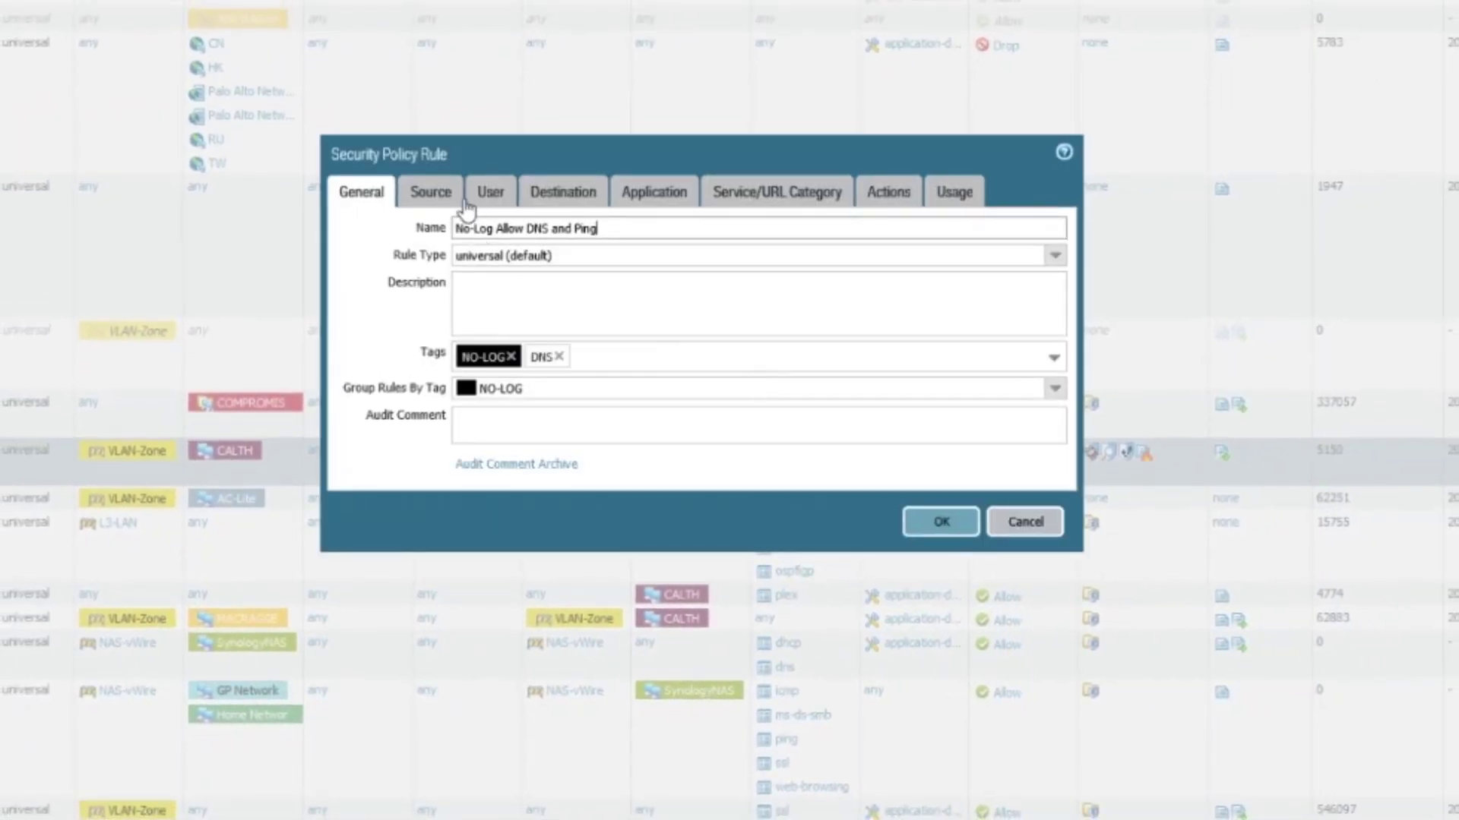
Try adding Palo Alto Networks - Bulletproof IP addresses as a source address in the No-Log Allow DNS and Ping rule, discarding the change.
click(490, 193)
click(426, 204)
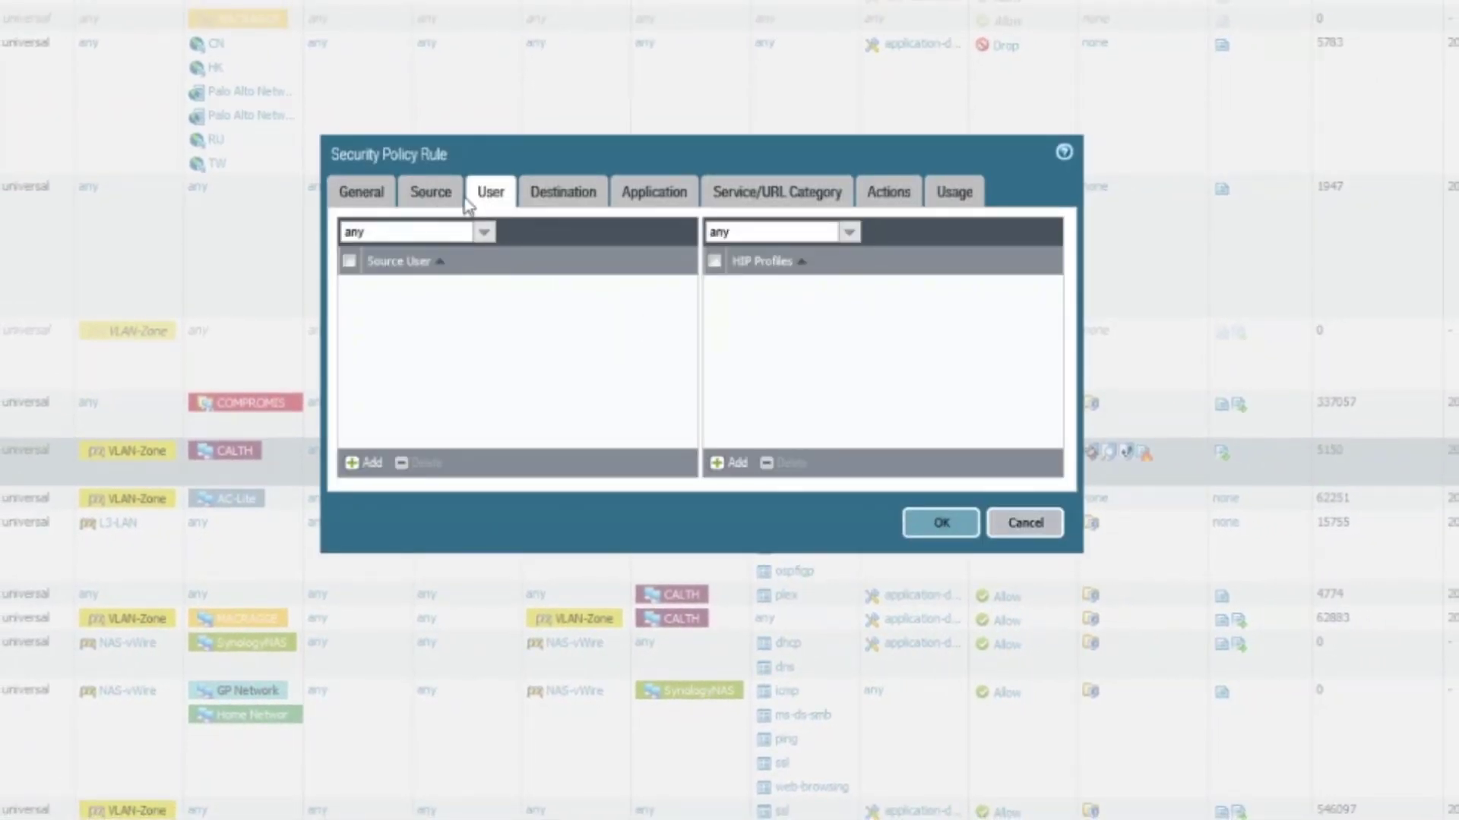
click(729, 462)
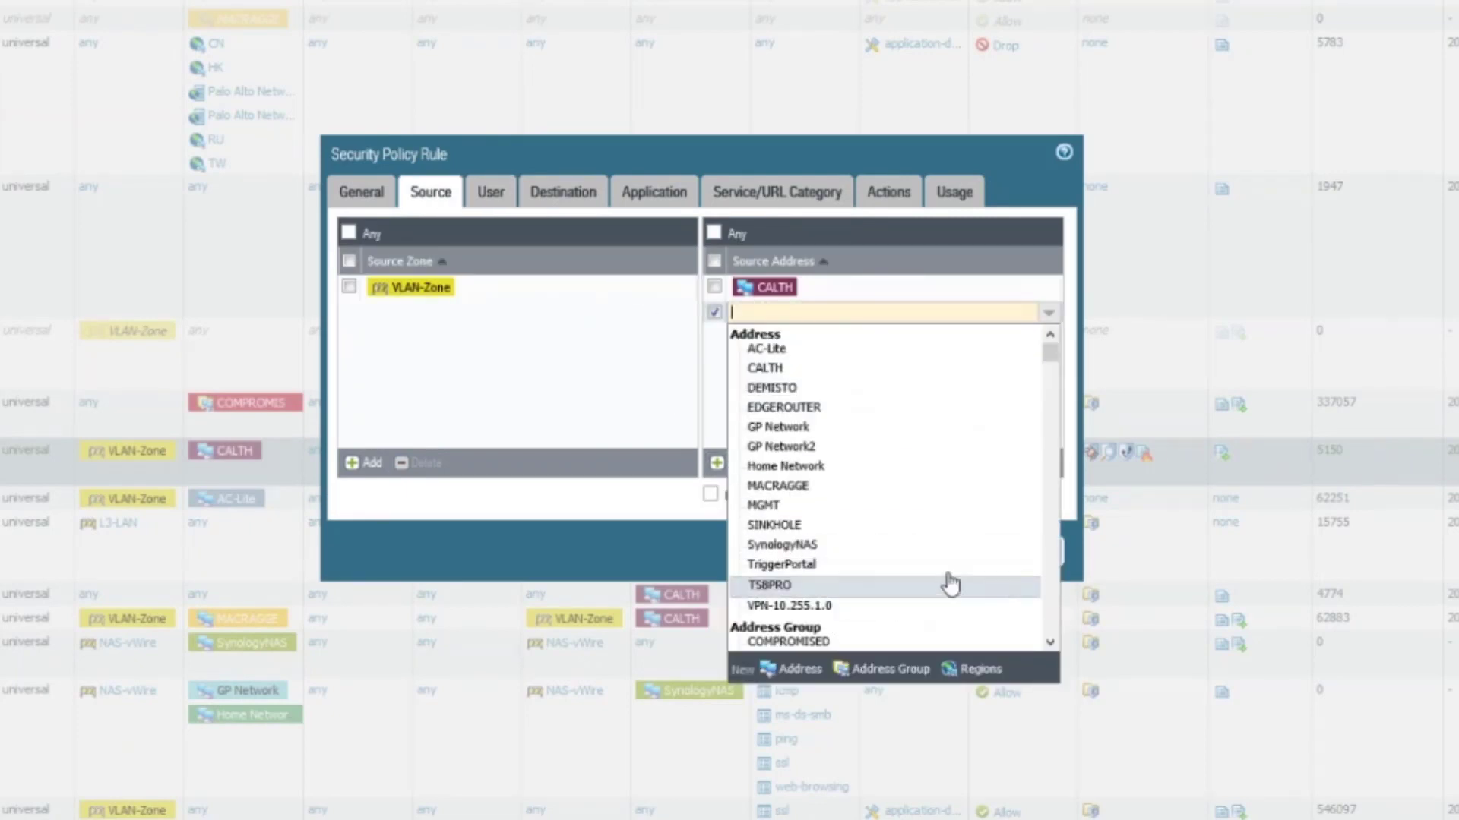
click(474, 445)
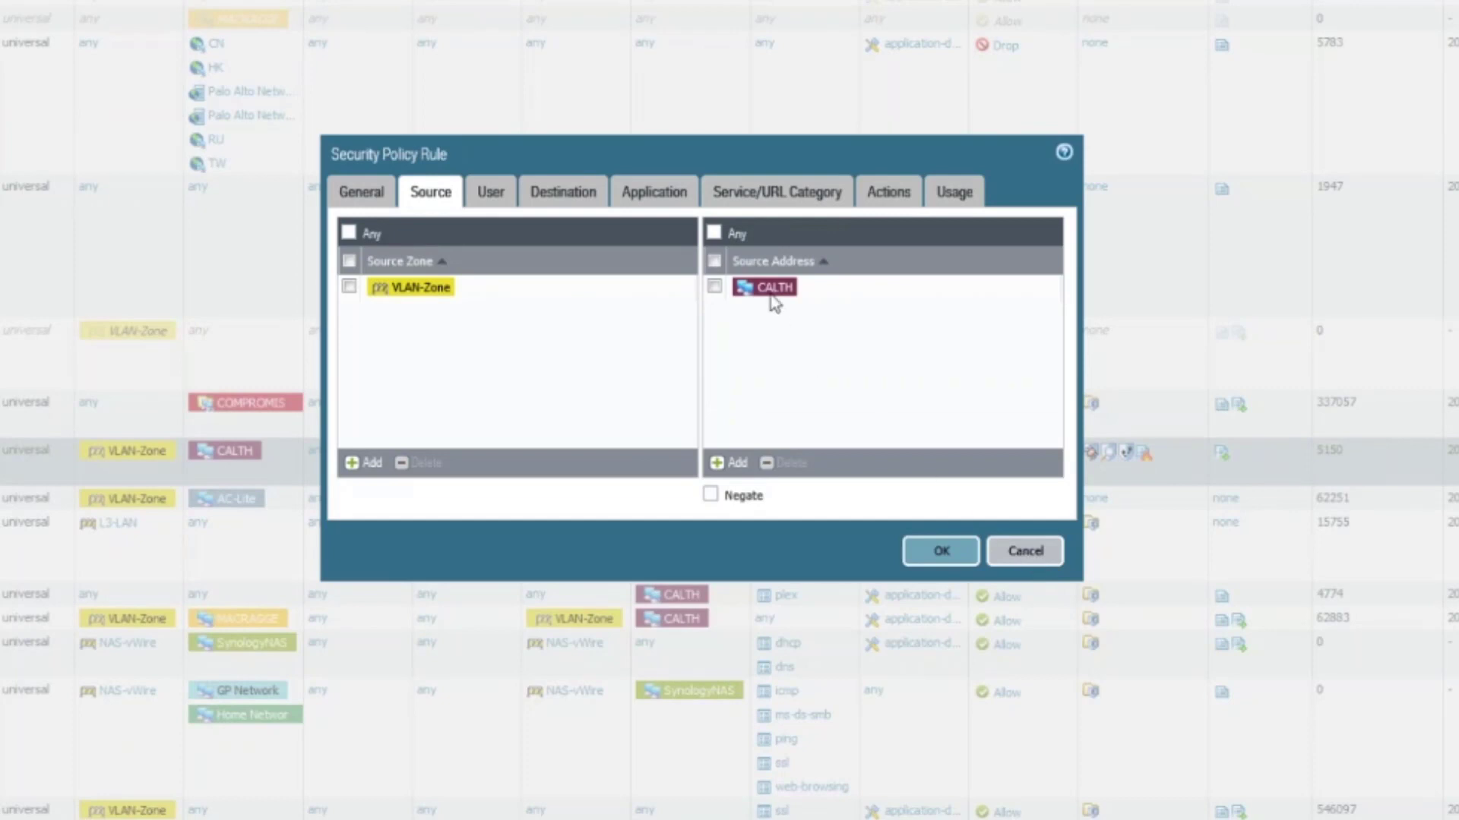
click(725, 466)
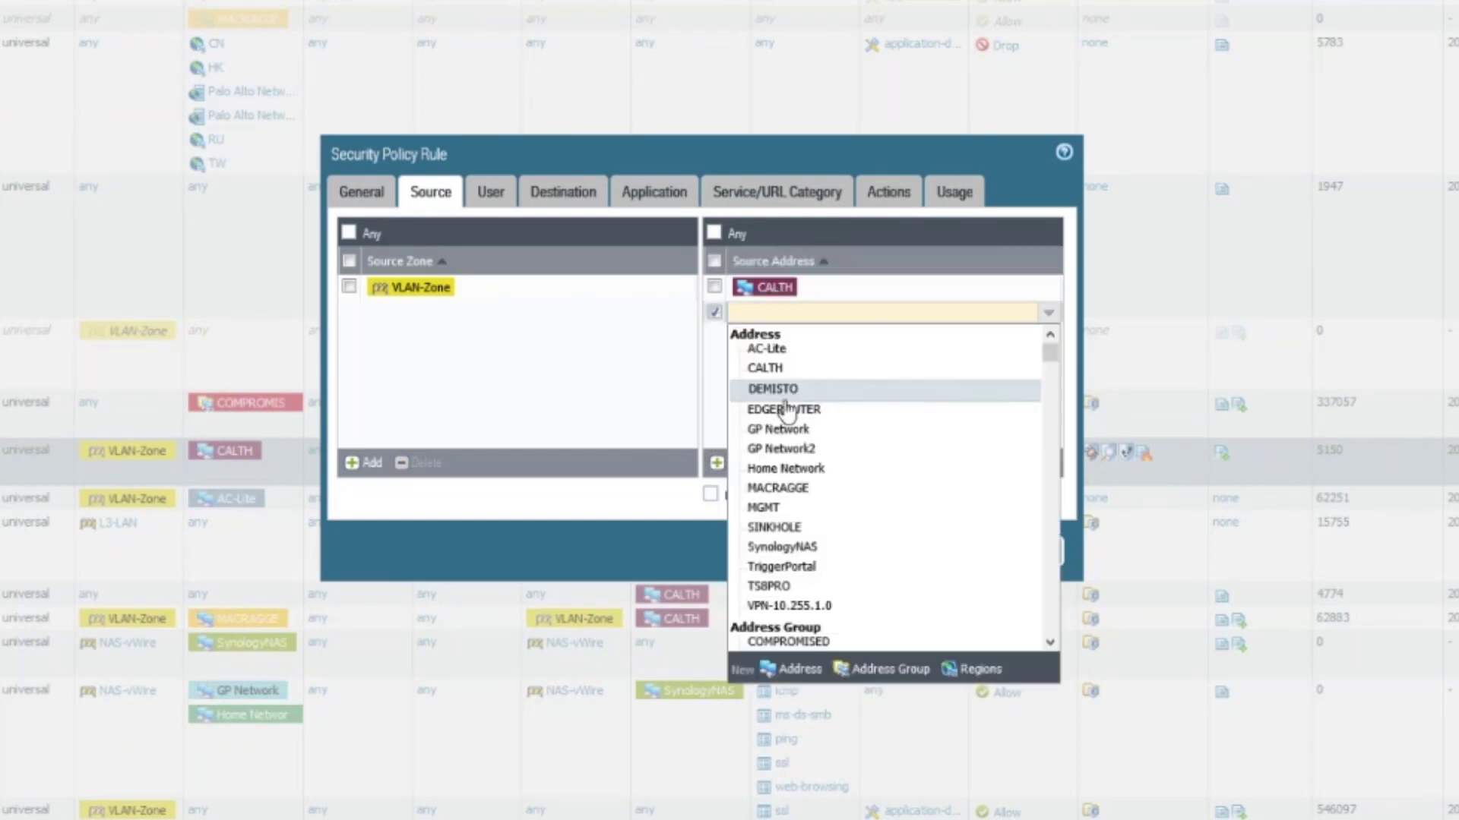
scroll(942, 534, down, 3)
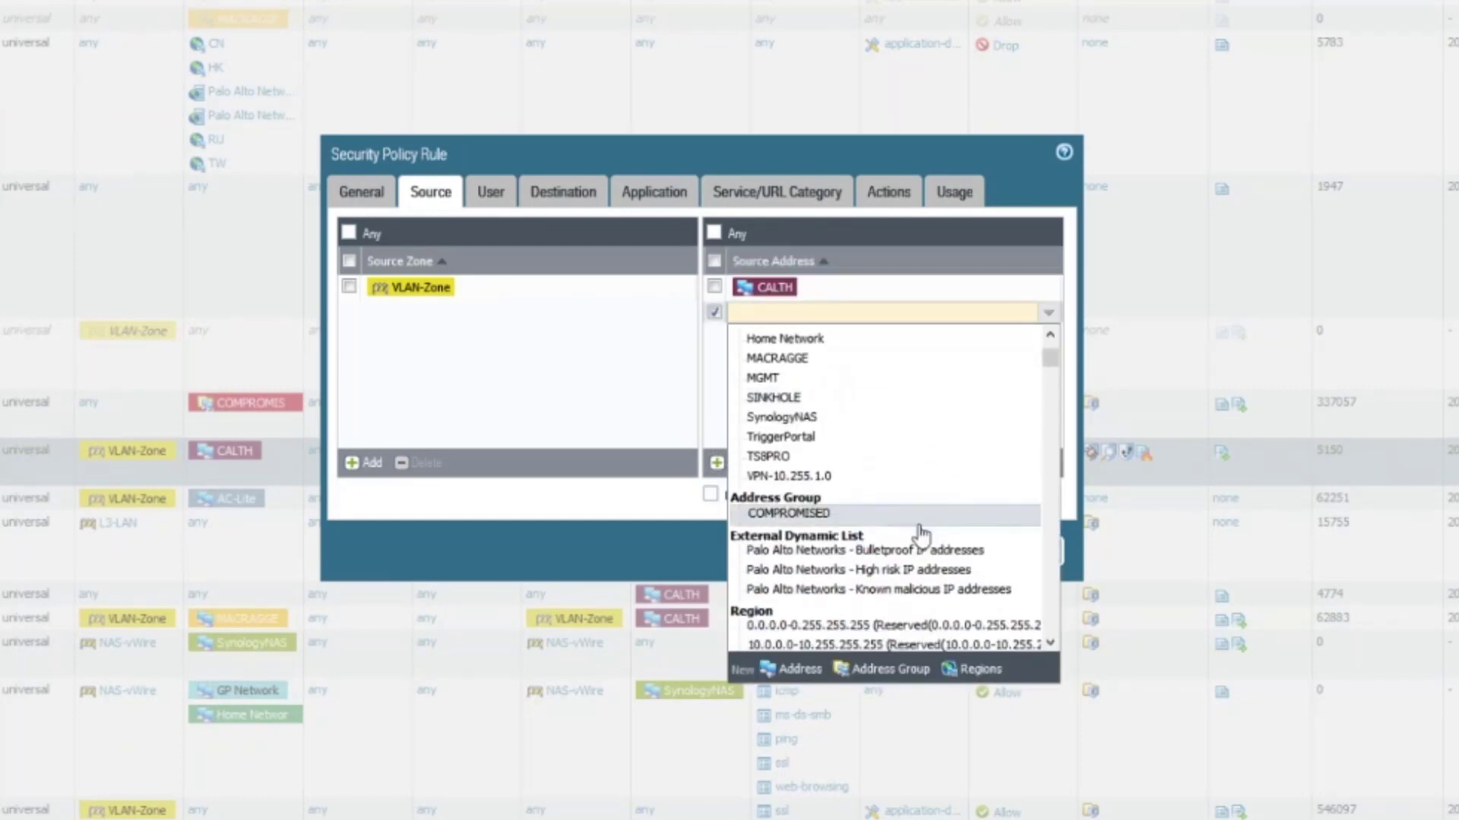
click(879, 554)
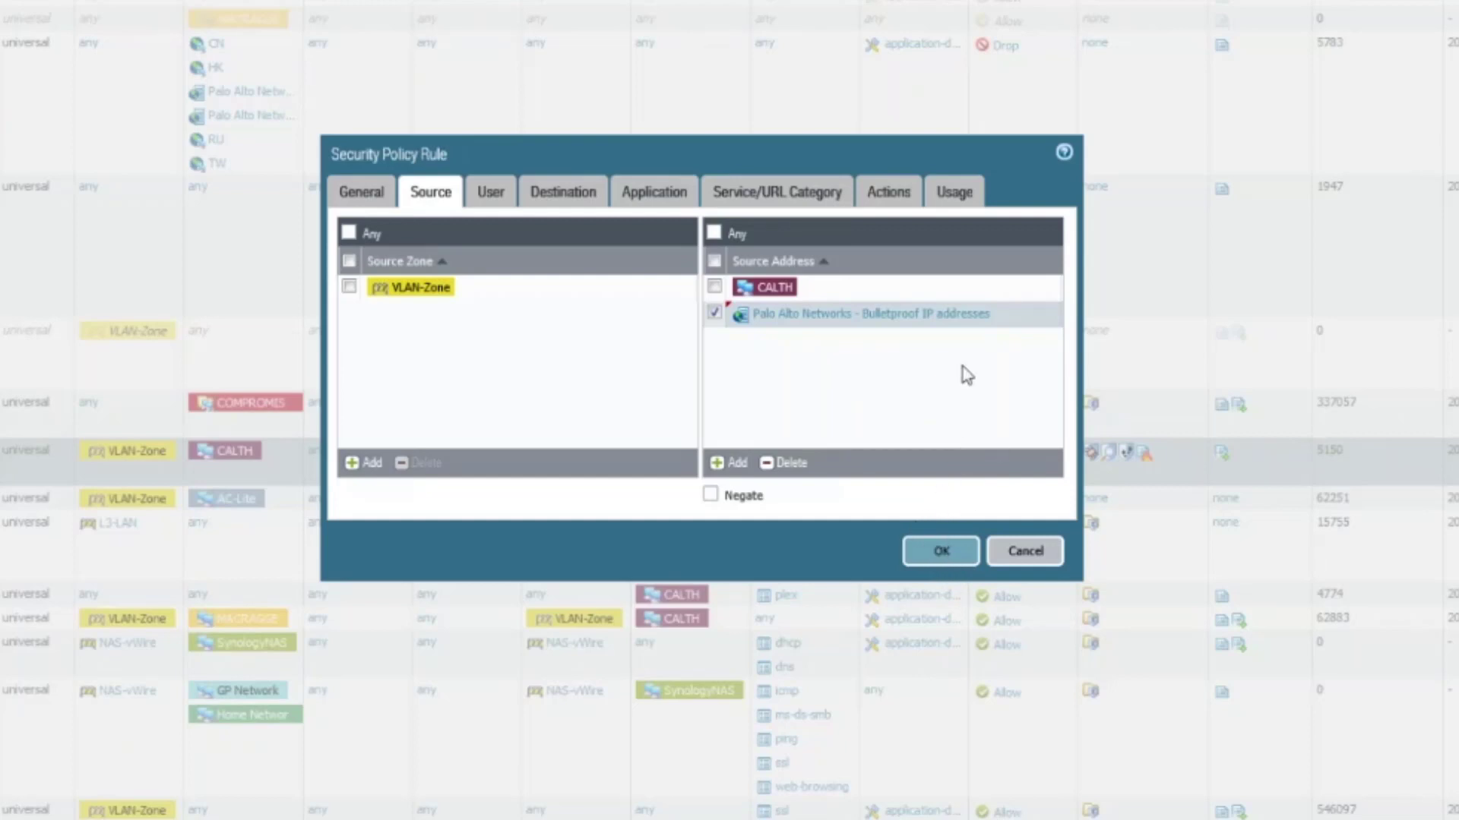
click(1026, 550)
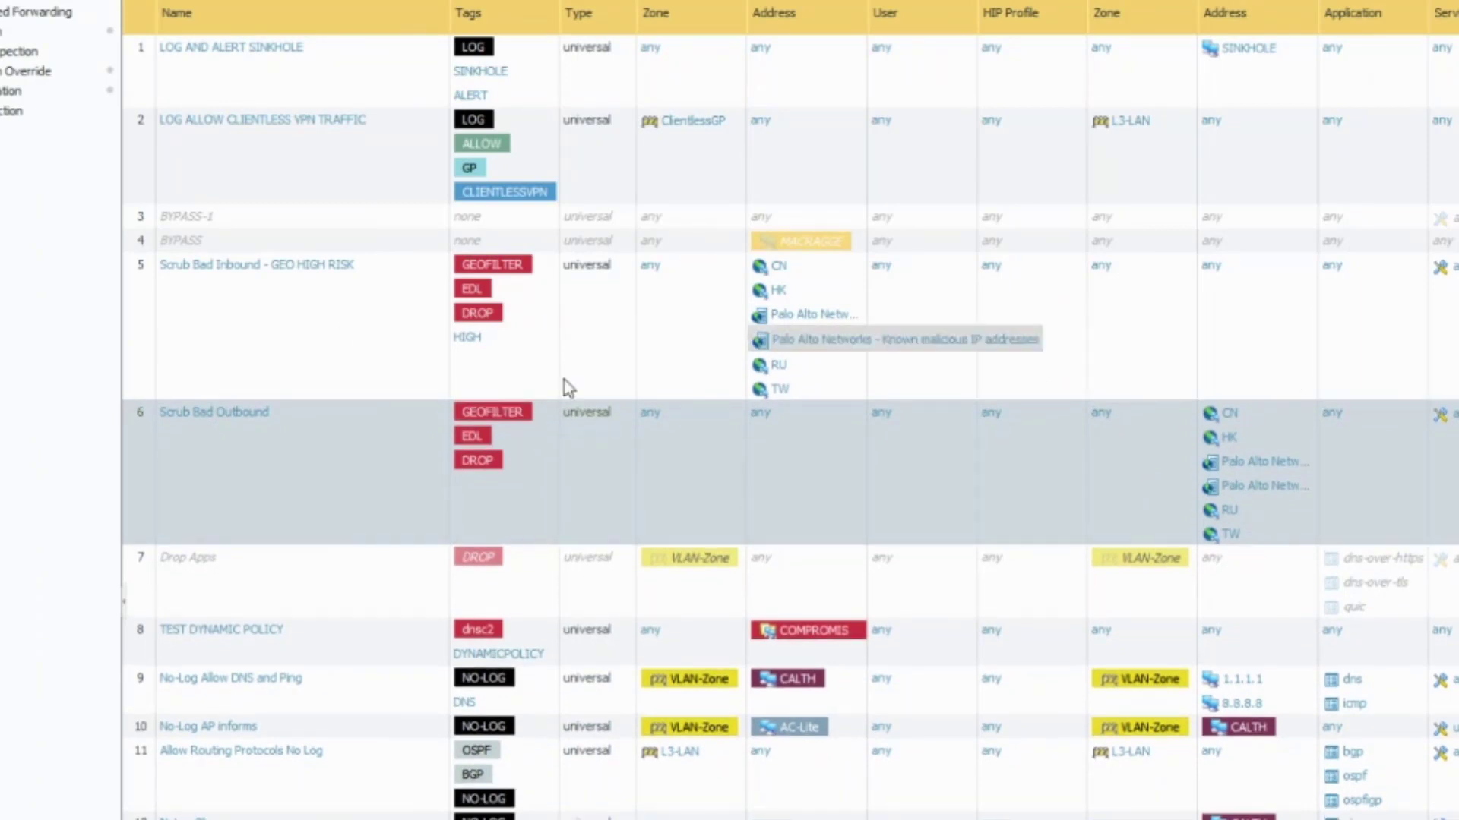
click(260, 325)
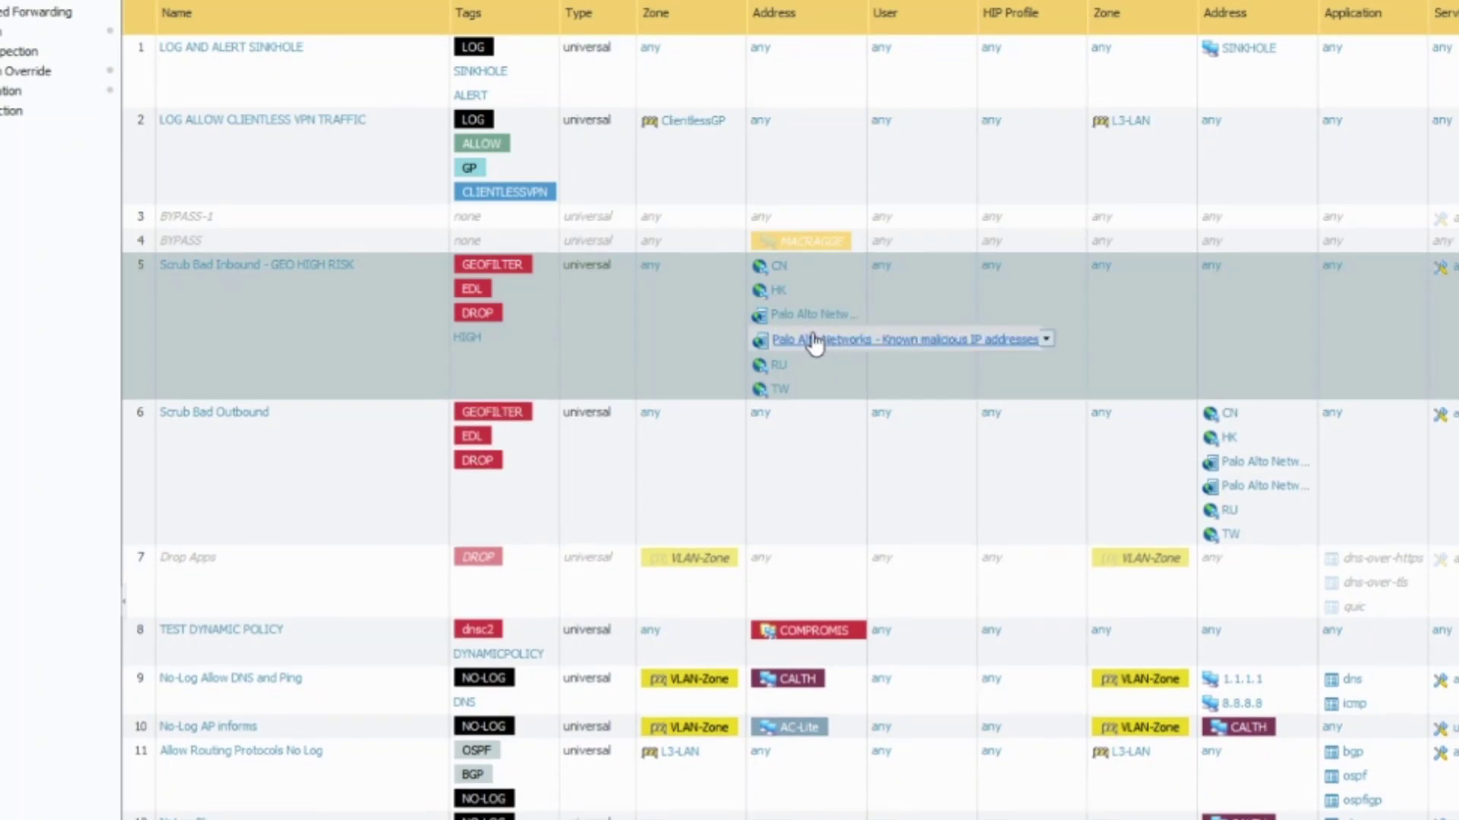
click(237, 507)
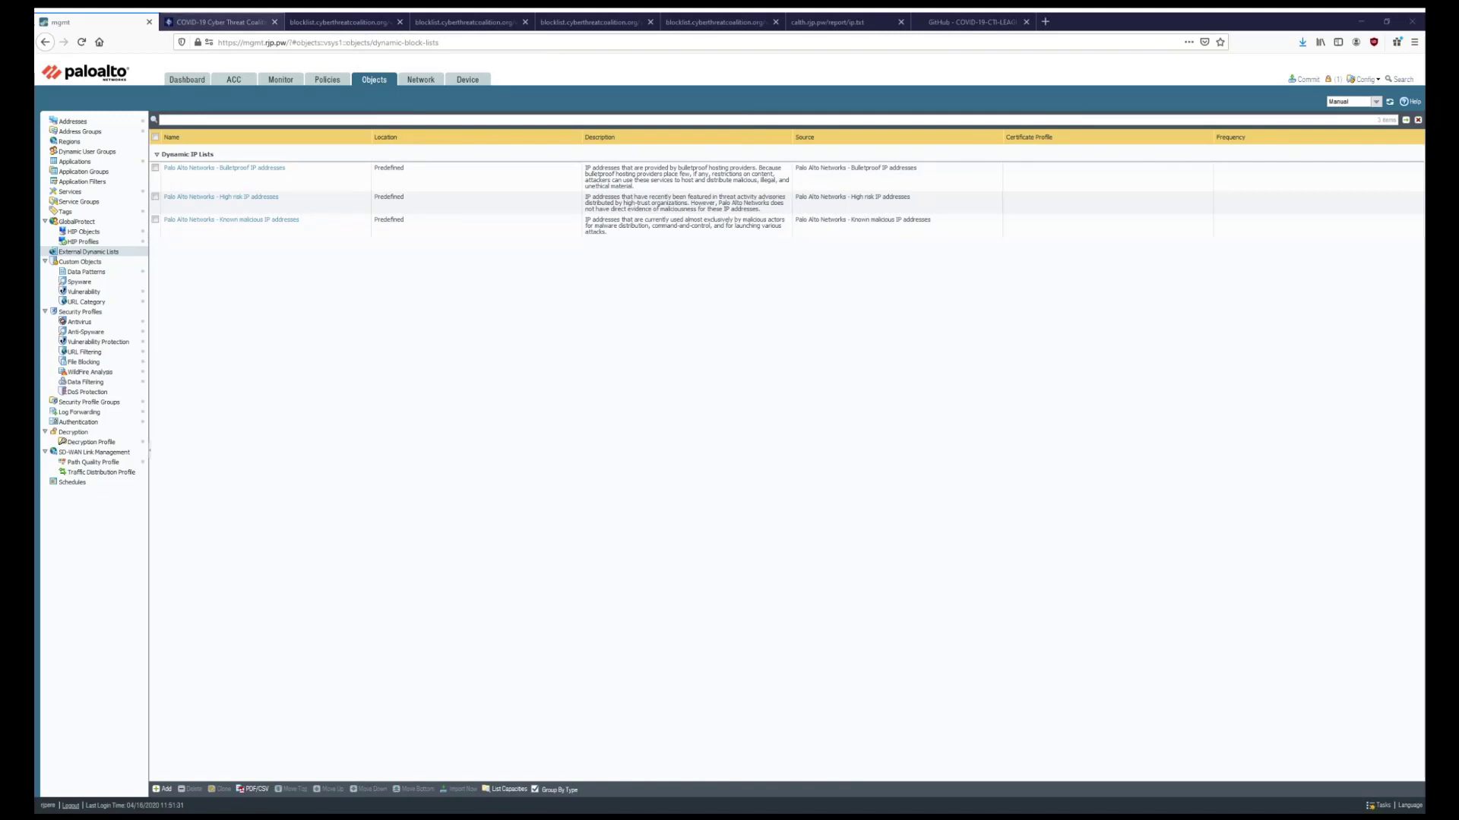
Examine the vetted IP and URL blocklists, ip.txt and url.txt, published by the COVID-19 Cyber Threat Coalition.
click(191, 22)
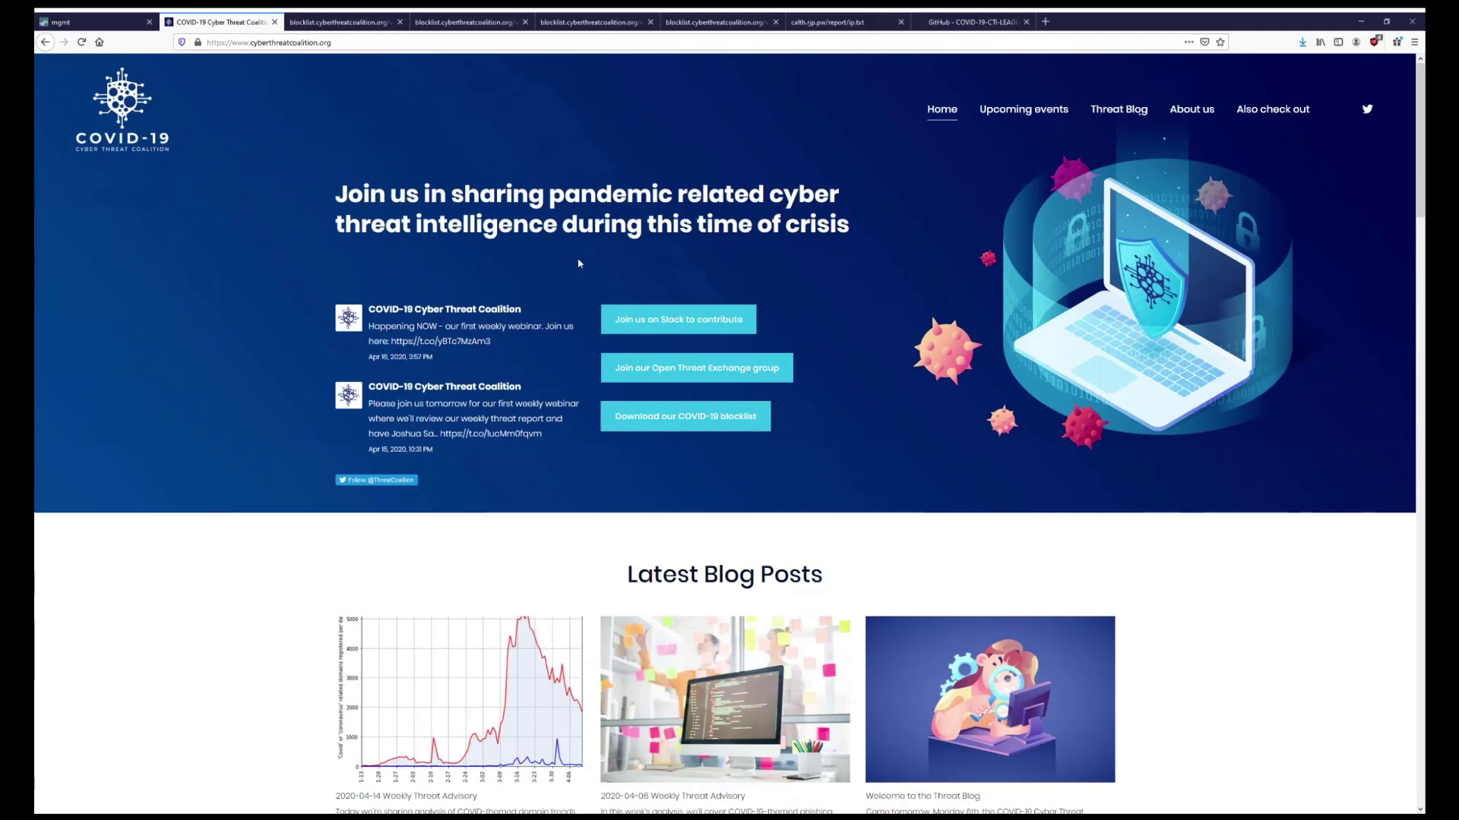
click(661, 426)
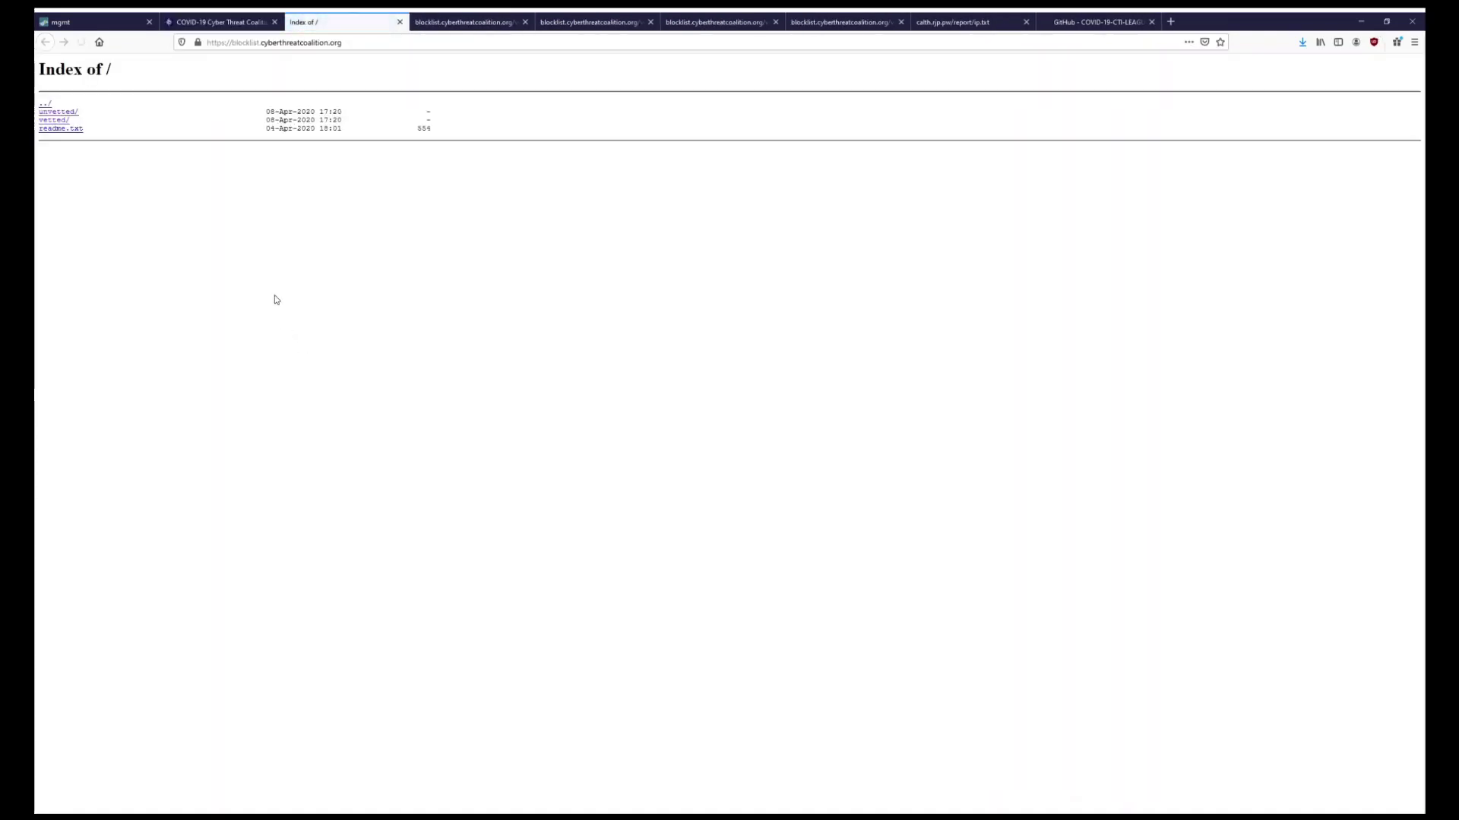
click(55, 120)
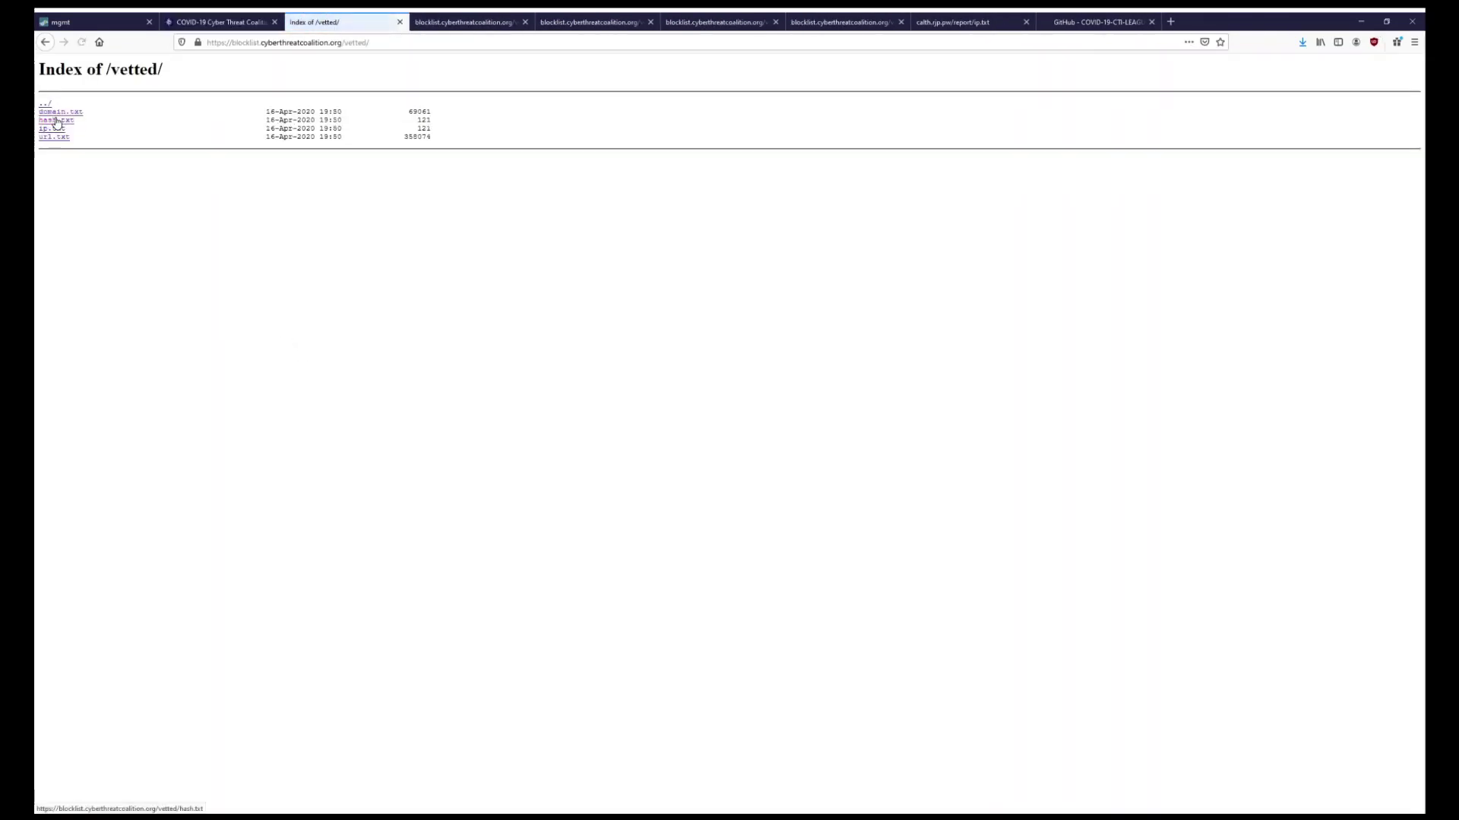
click(61, 128)
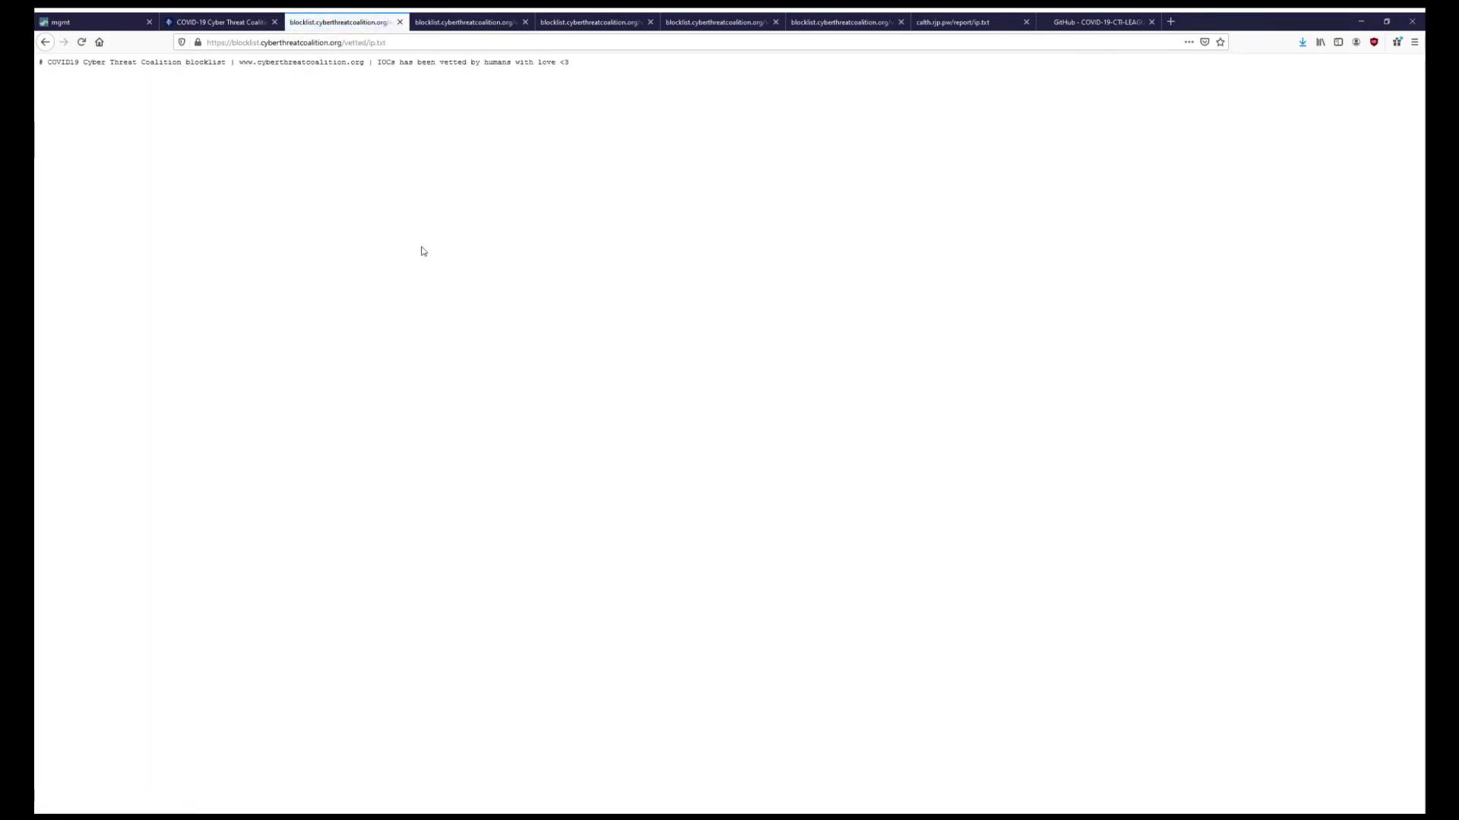
key(alt+Left)
click(56, 138)
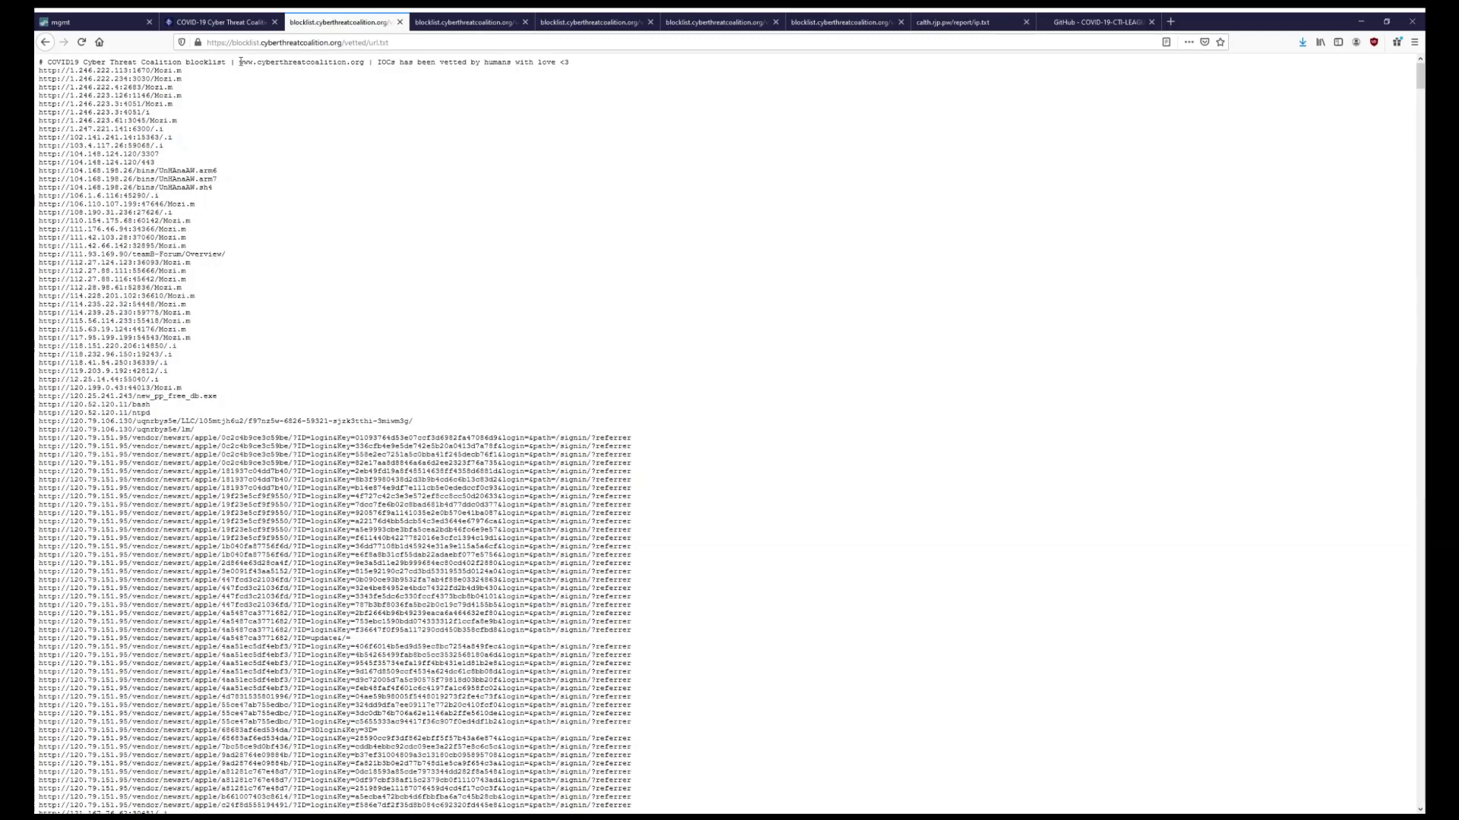
Examine Cyber_Threat_Coalition_url_Blacklist.txt in the COVID-19-CTI-LEAGUE PUBLIC_RELEASE repository on GitHub and return to the file list.
click(221, 21)
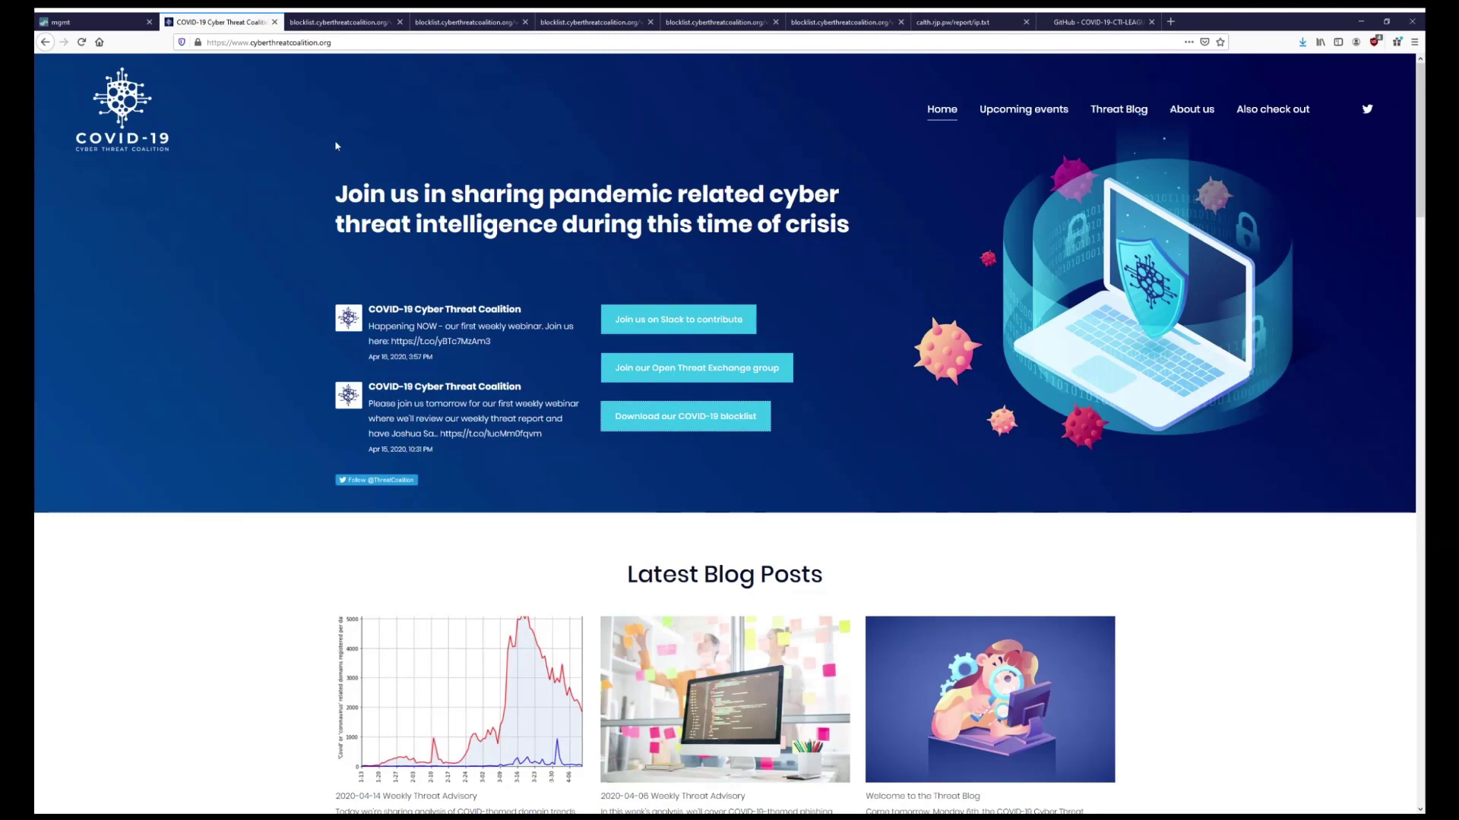
click(1098, 21)
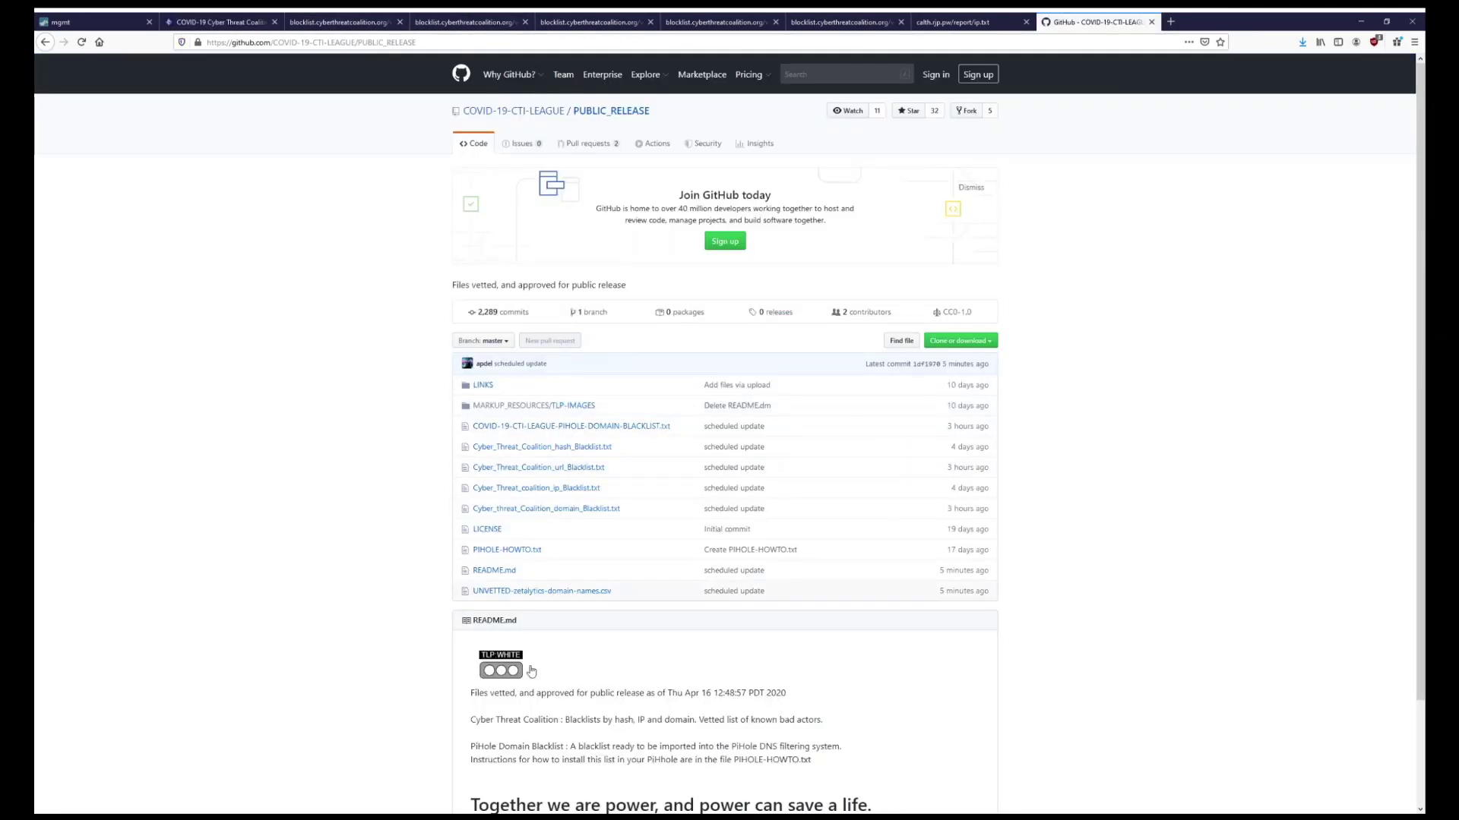
click(574, 467)
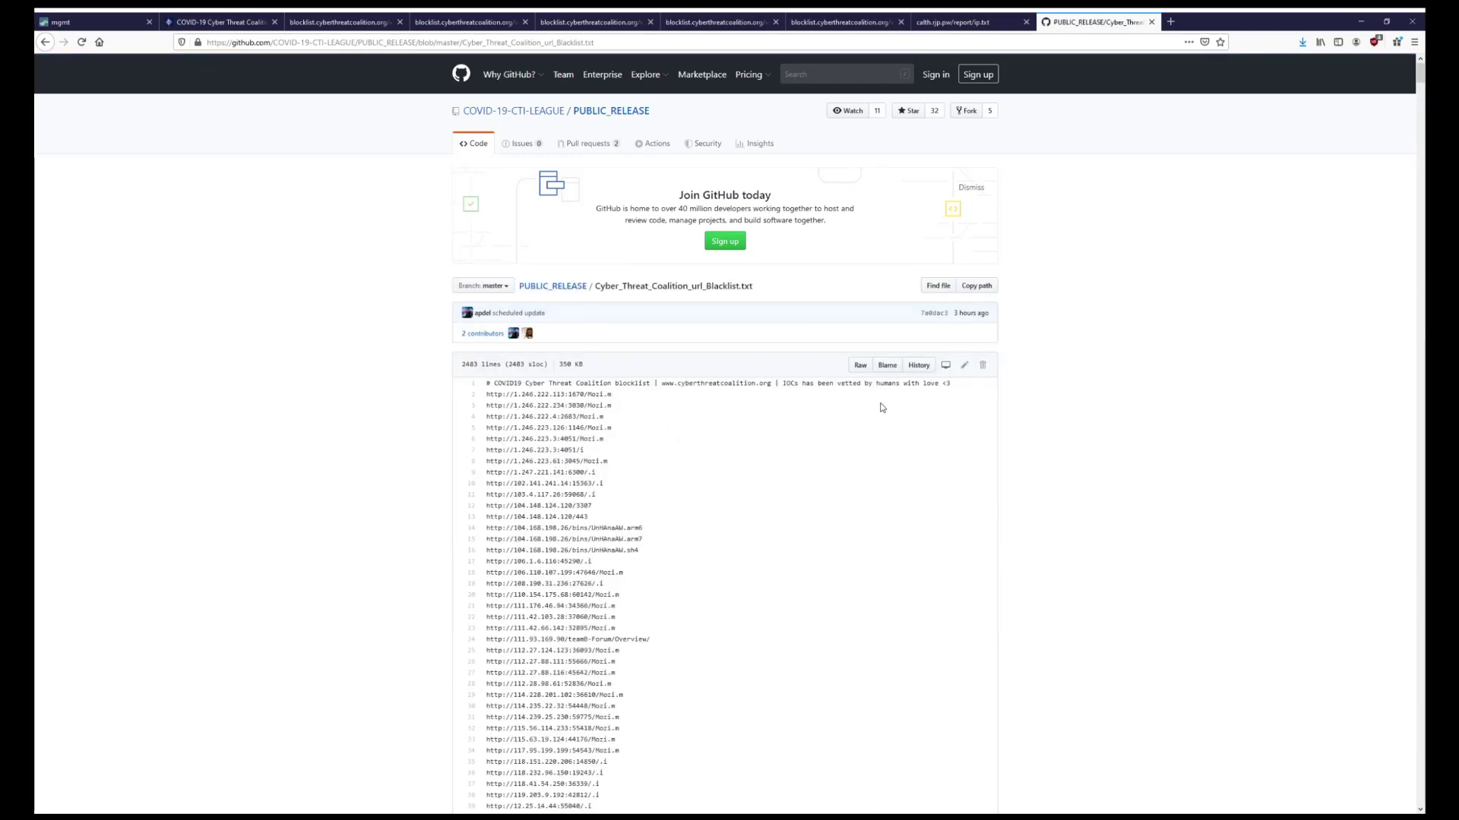
key(alt+Left)
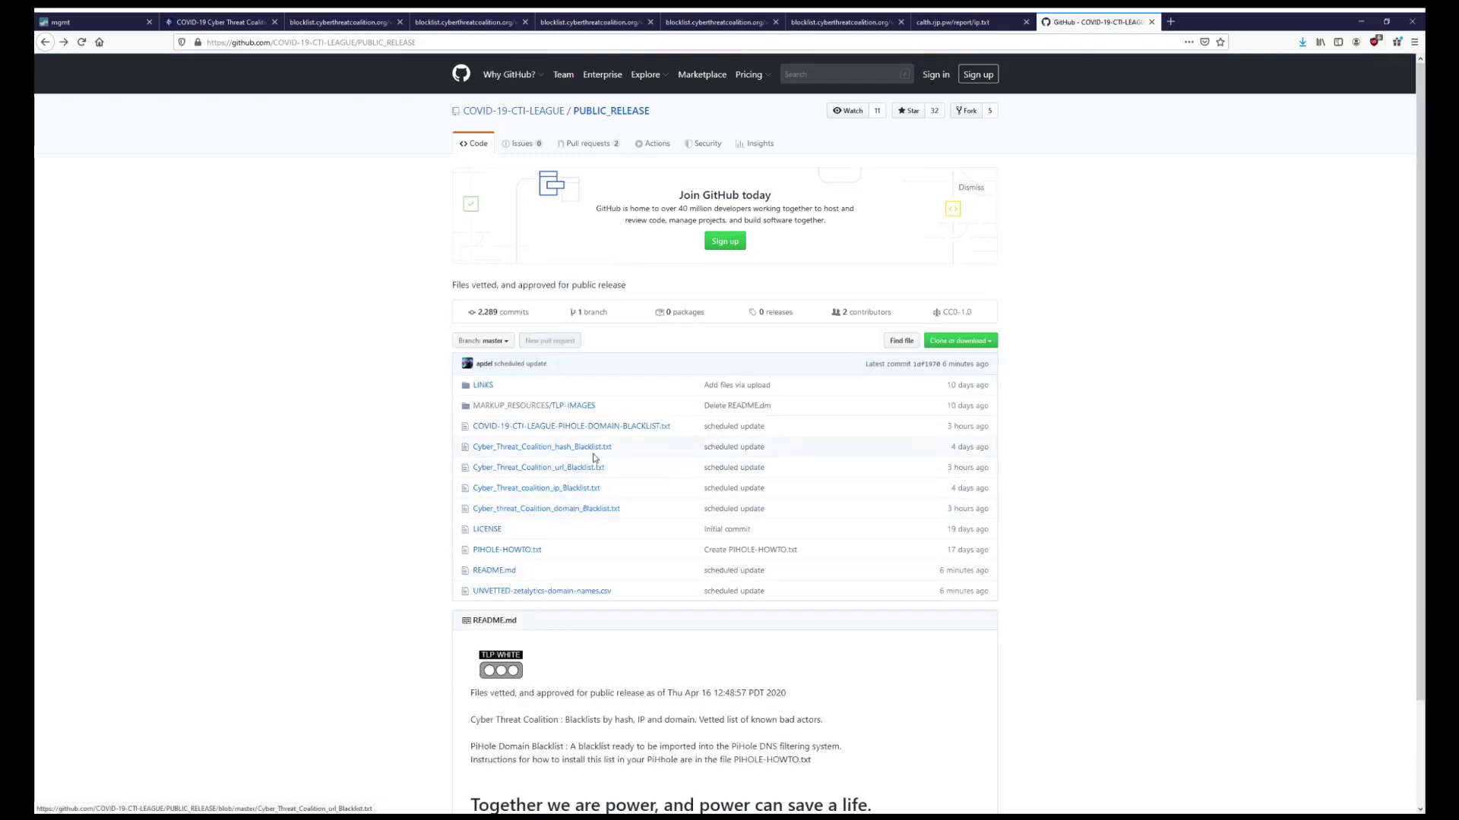
Open the raw version of Cyber_threat_Coalition_domain_Blacklist.txt and select its full web address.
click(585, 509)
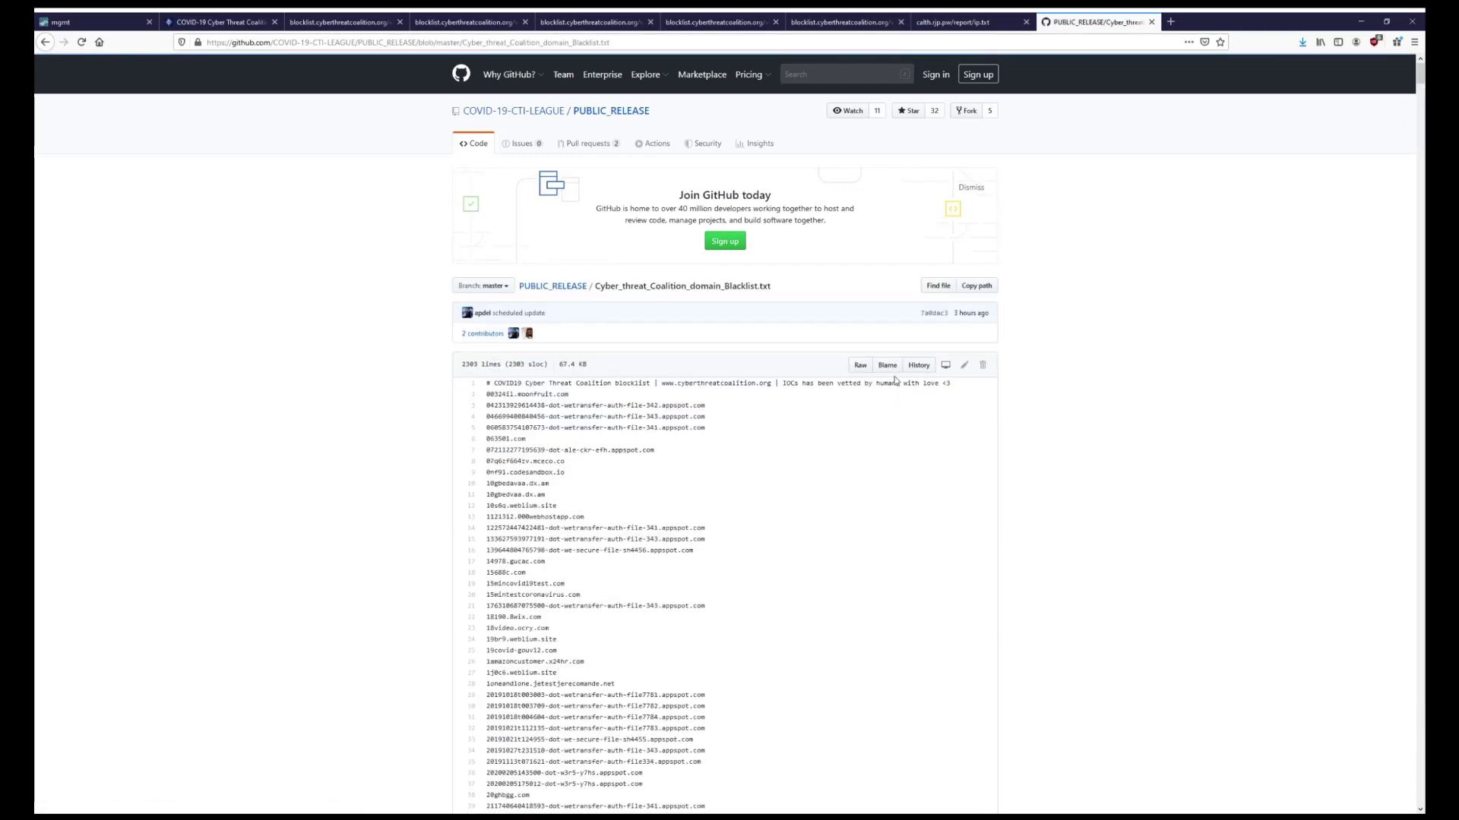
click(858, 365)
drag(98, 209, 499, 804)
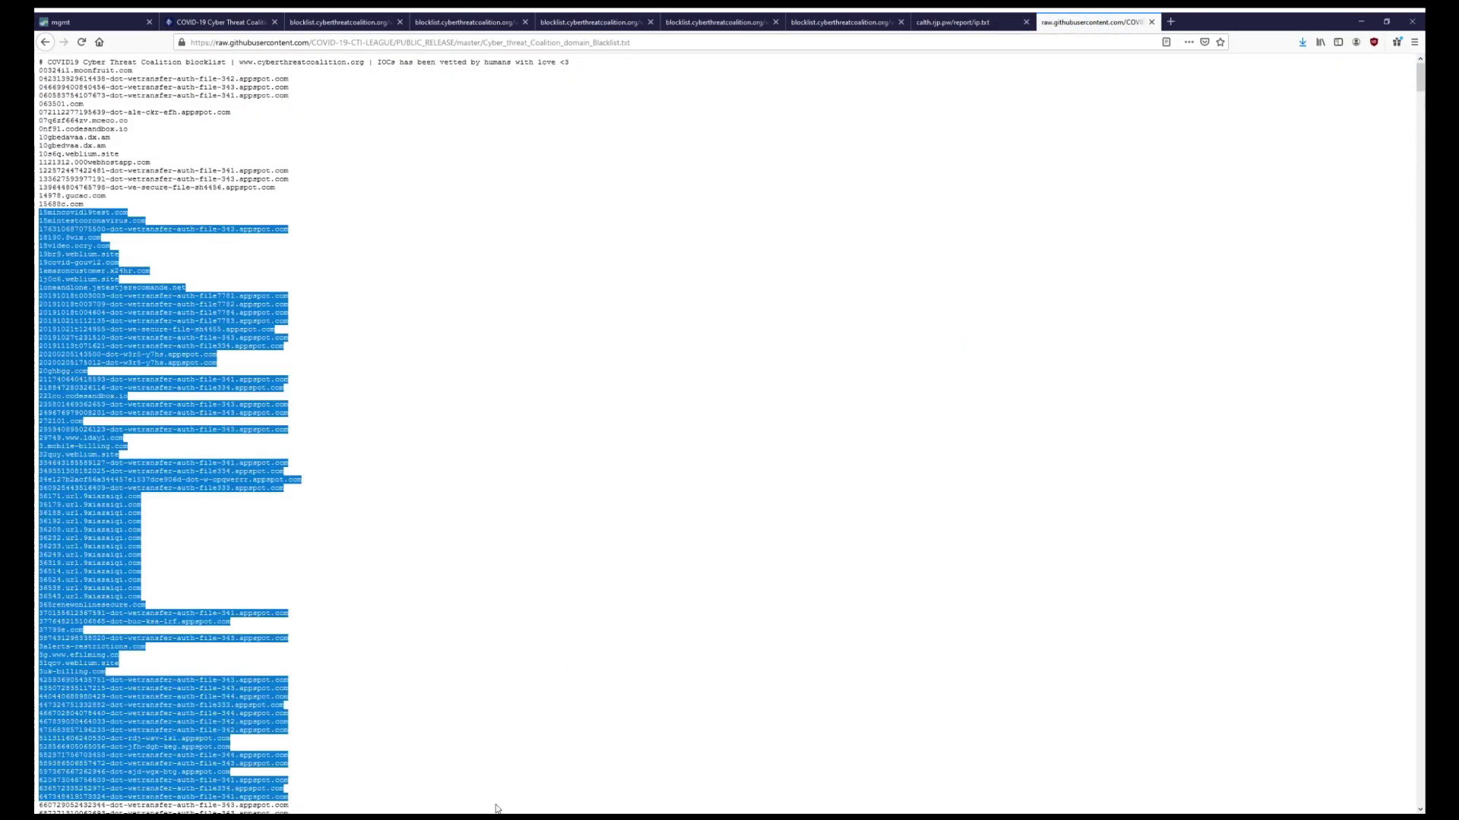
click(342, 482)
click(453, 38)
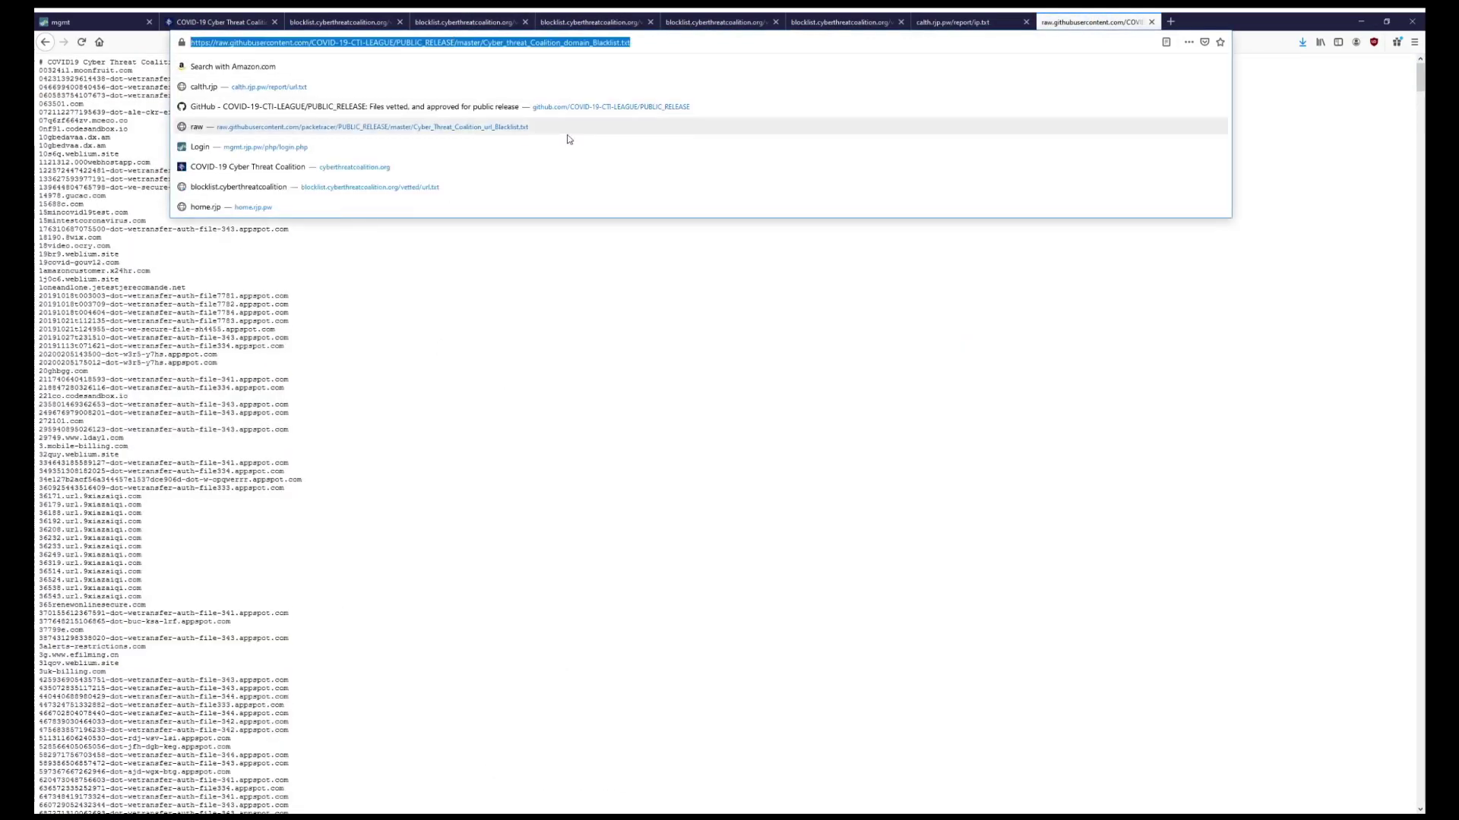
Return to the firewall, name the new external dynamic list COVID-19 Domain List - Malware, and set its type to Domain List.
key(ctrl+1)
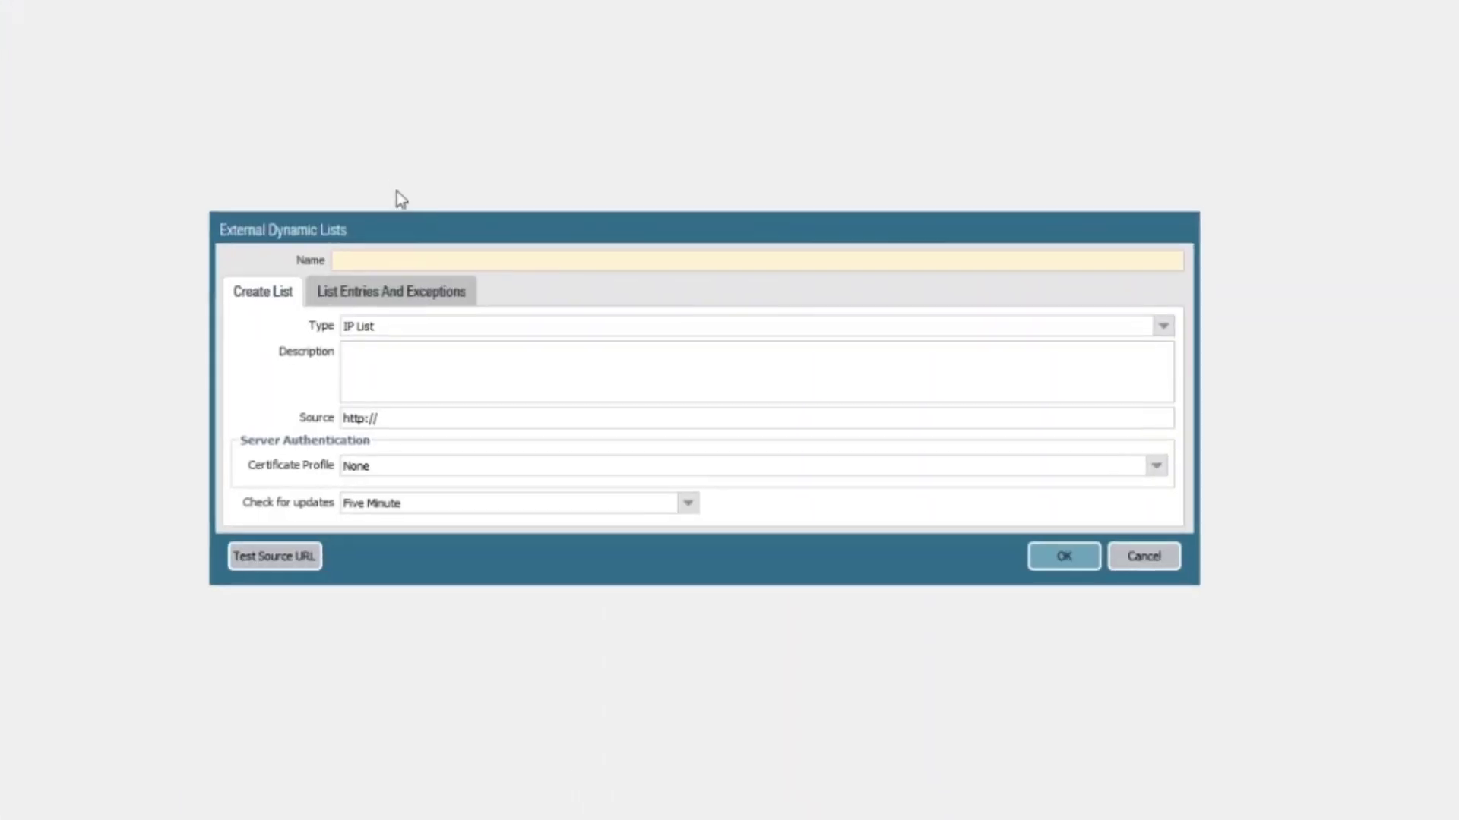
text(CO)
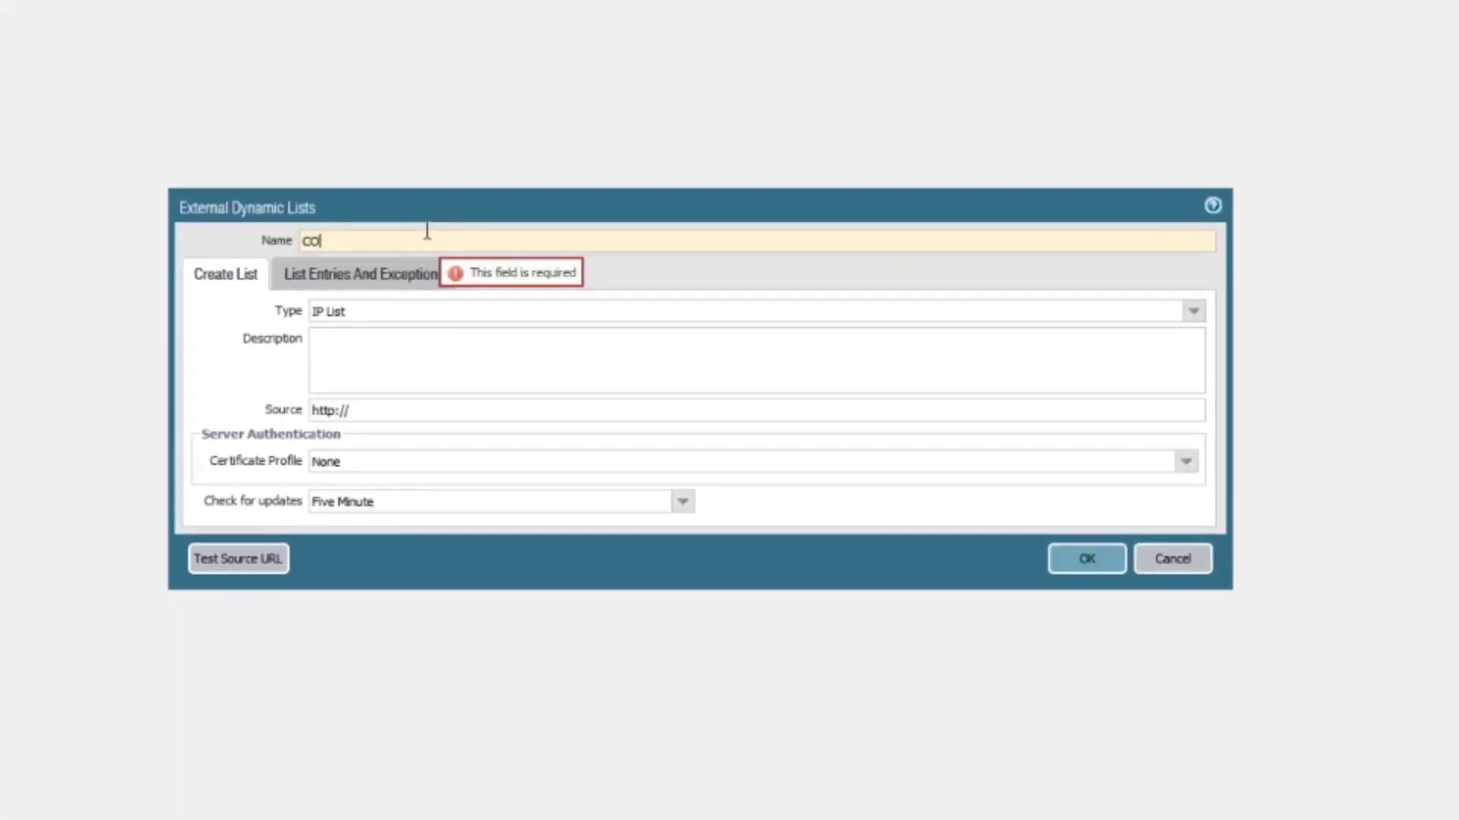
text(VID-19 Domain)
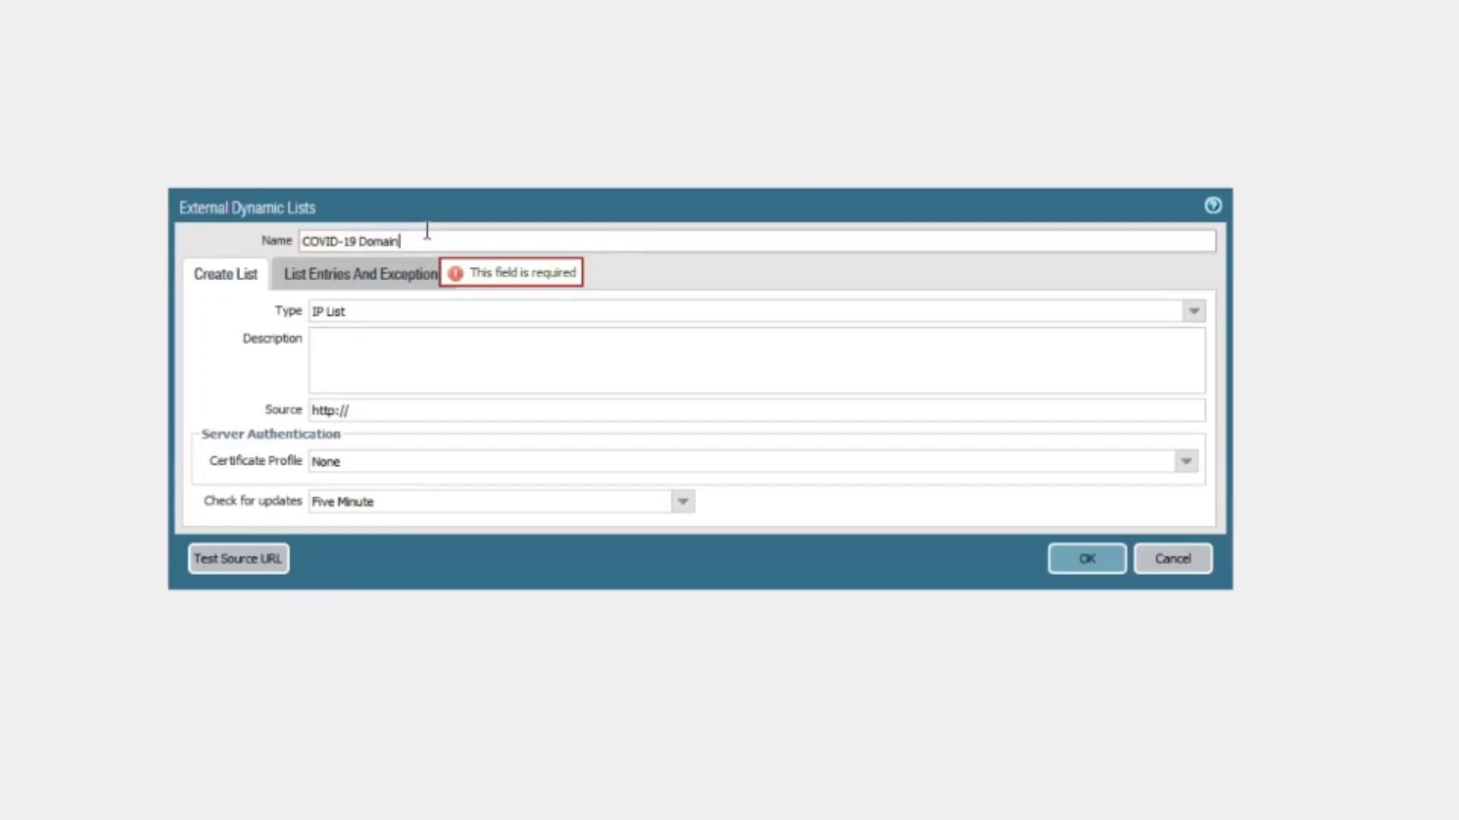
text( List - Malware)
key(Tab)
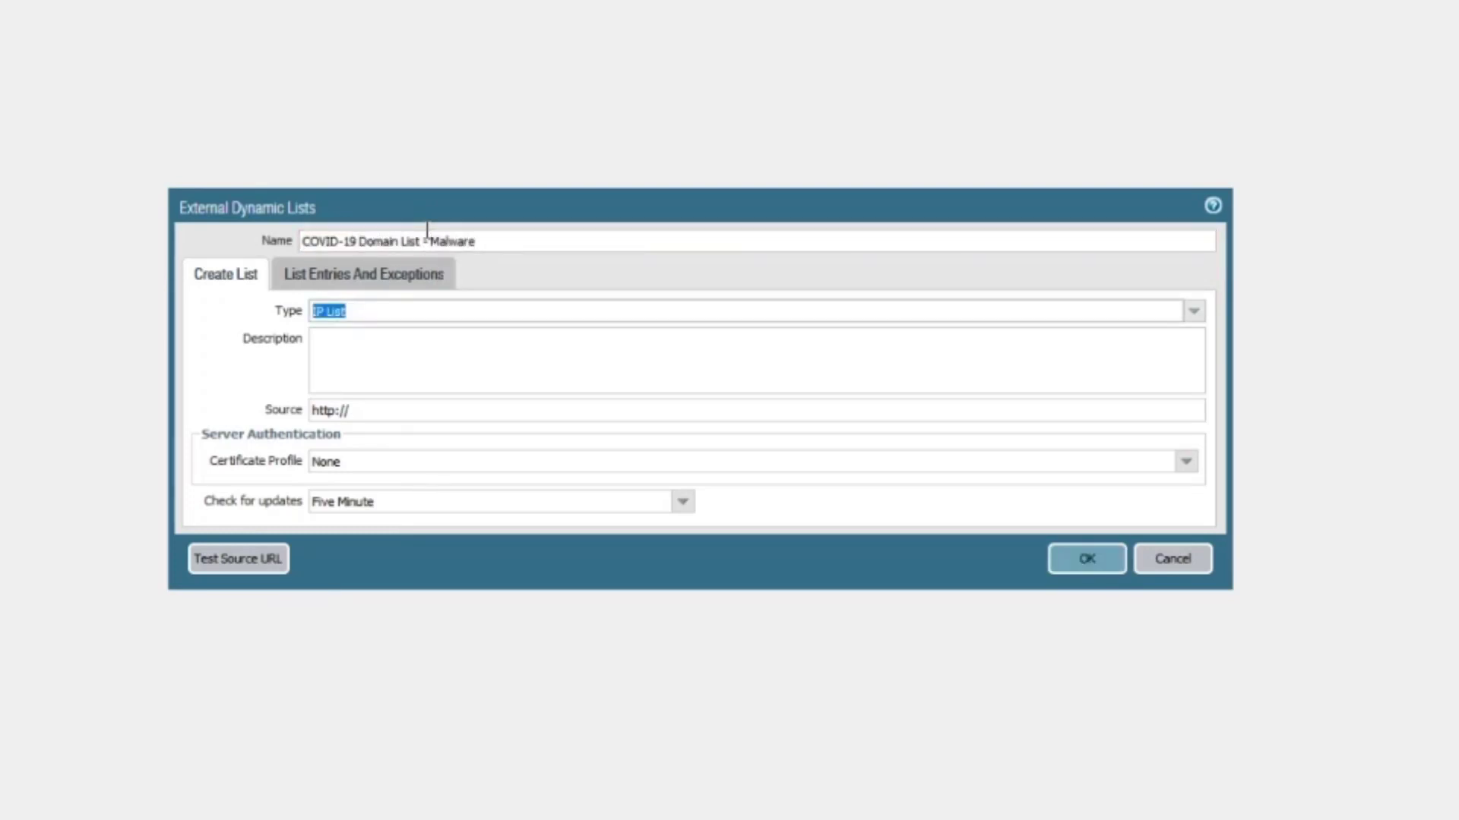
key(Down)
key(Down)
key(Return)
key(Tab)
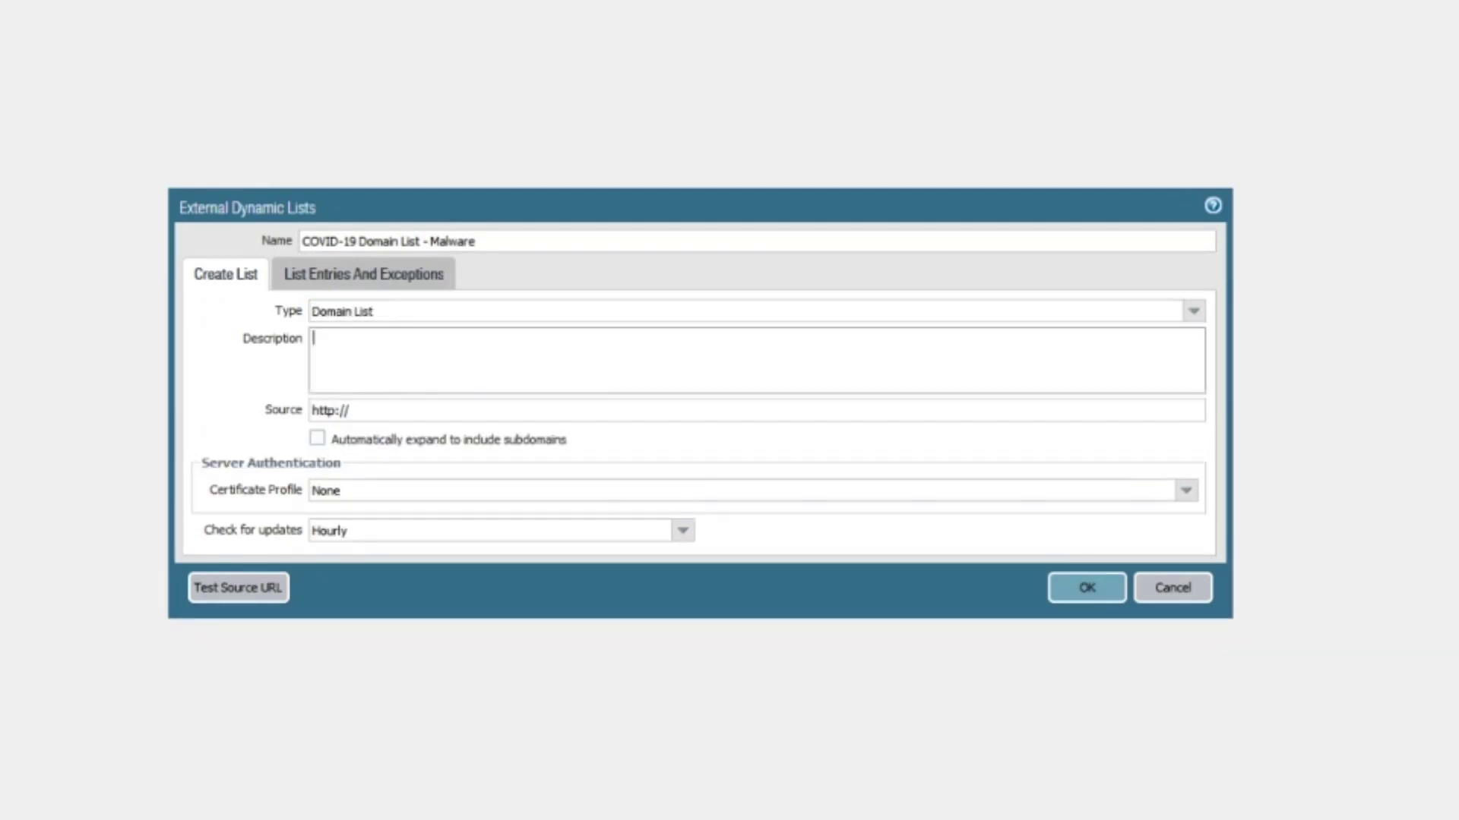
text(COVID 19 related malware domains)
key(Tab)
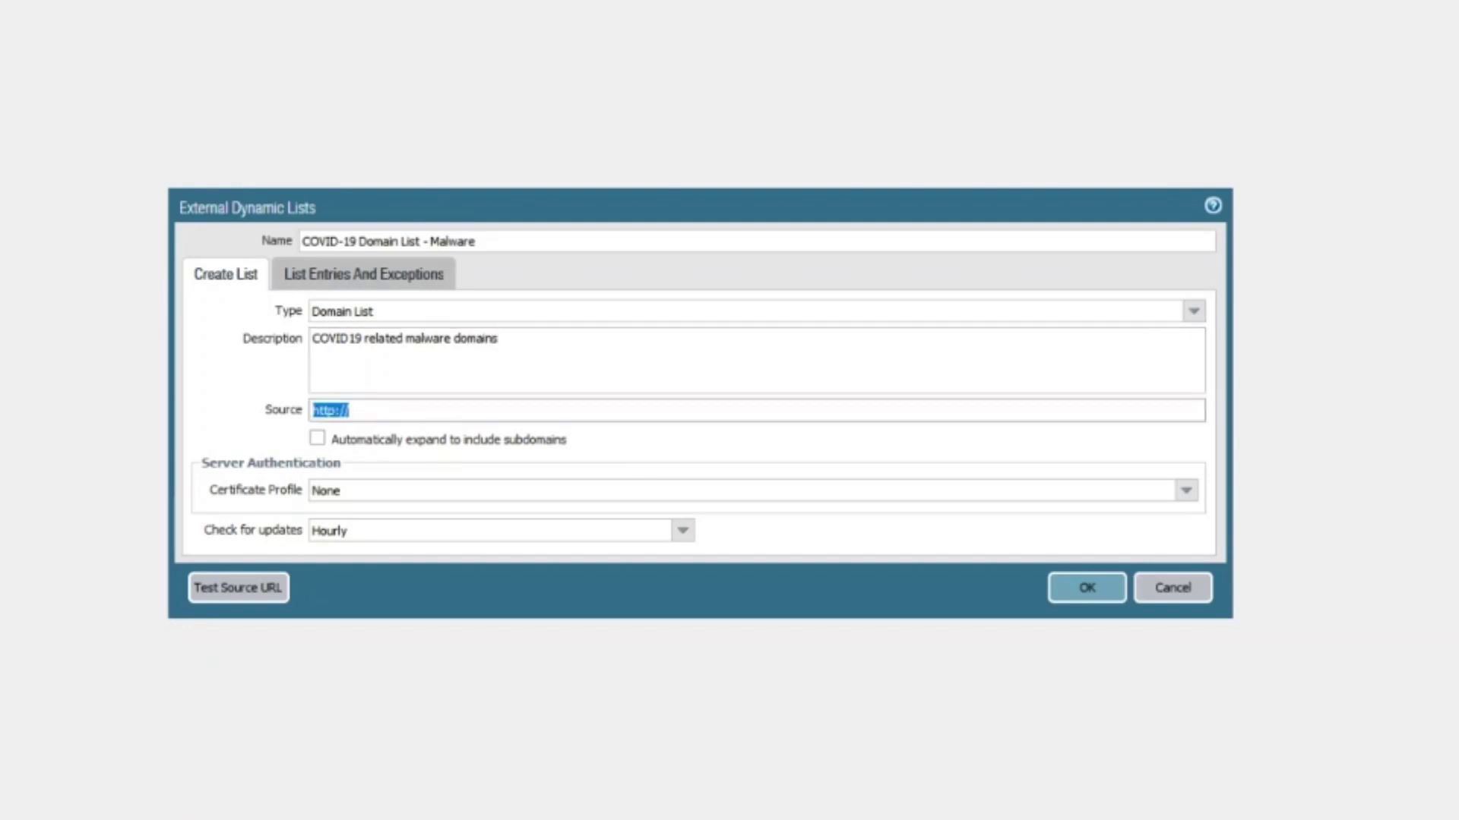
text(https://raw.githubusercontent.com/COVID-19-CTI-LEAGUE/PUBLIC_RELEASE/master/Cyber_threat_Coalition_domain_Blacklist.txt)
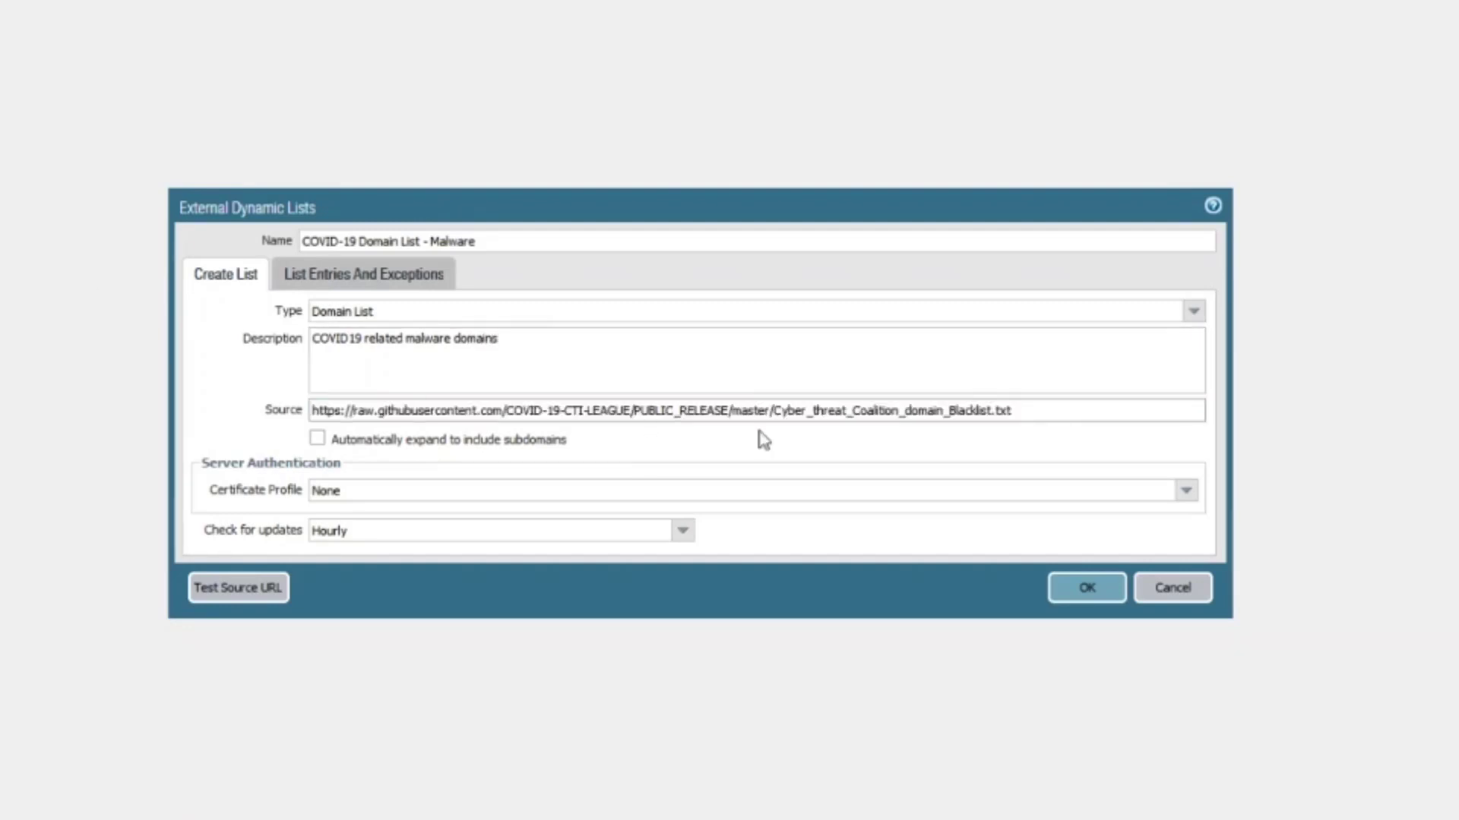
Assign the Github certificate profile to the domain list's server authentication and save the list.
click(1185, 490)
click(385, 534)
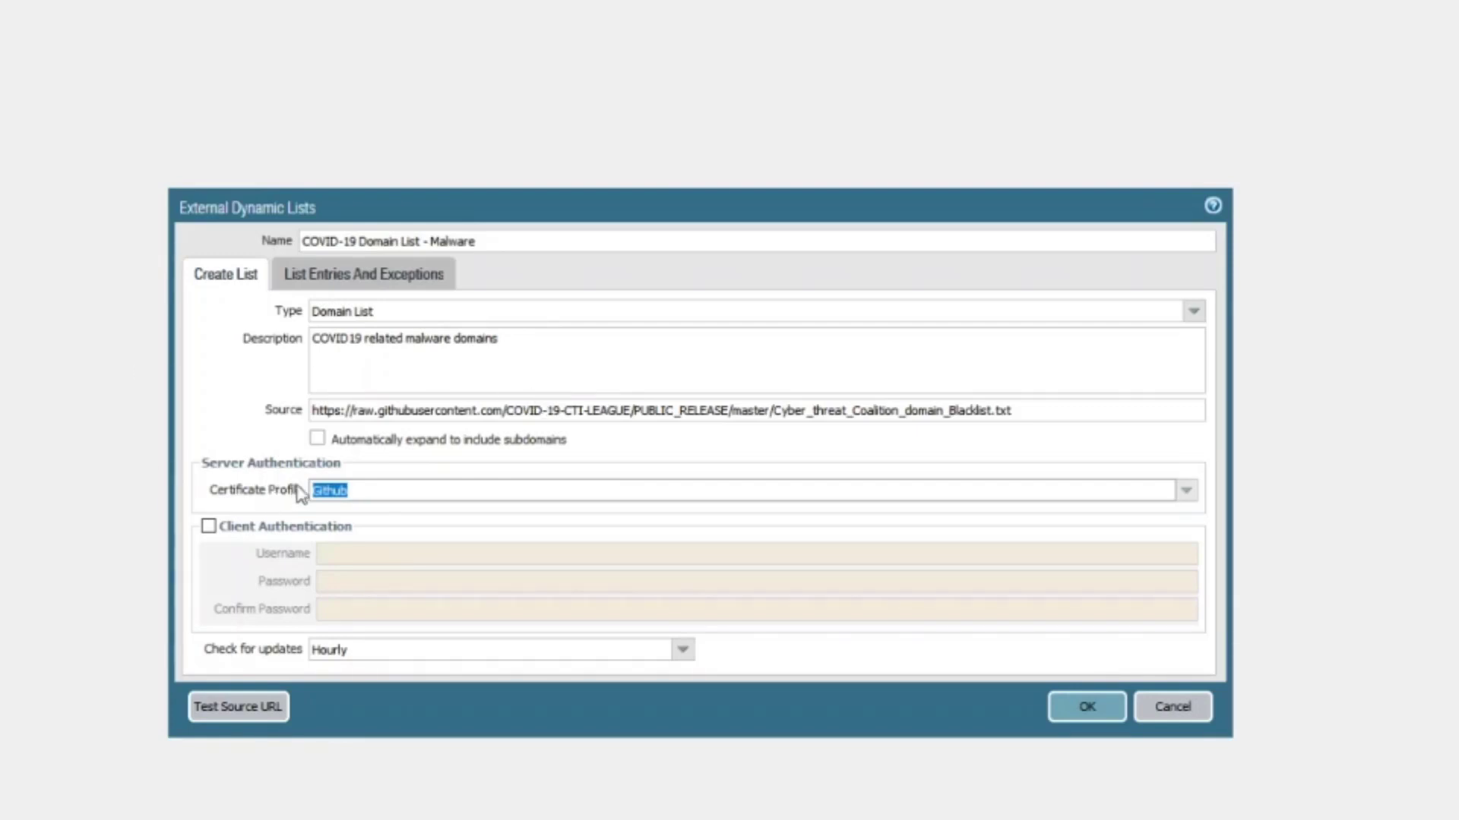
click(341, 483)
click(1067, 723)
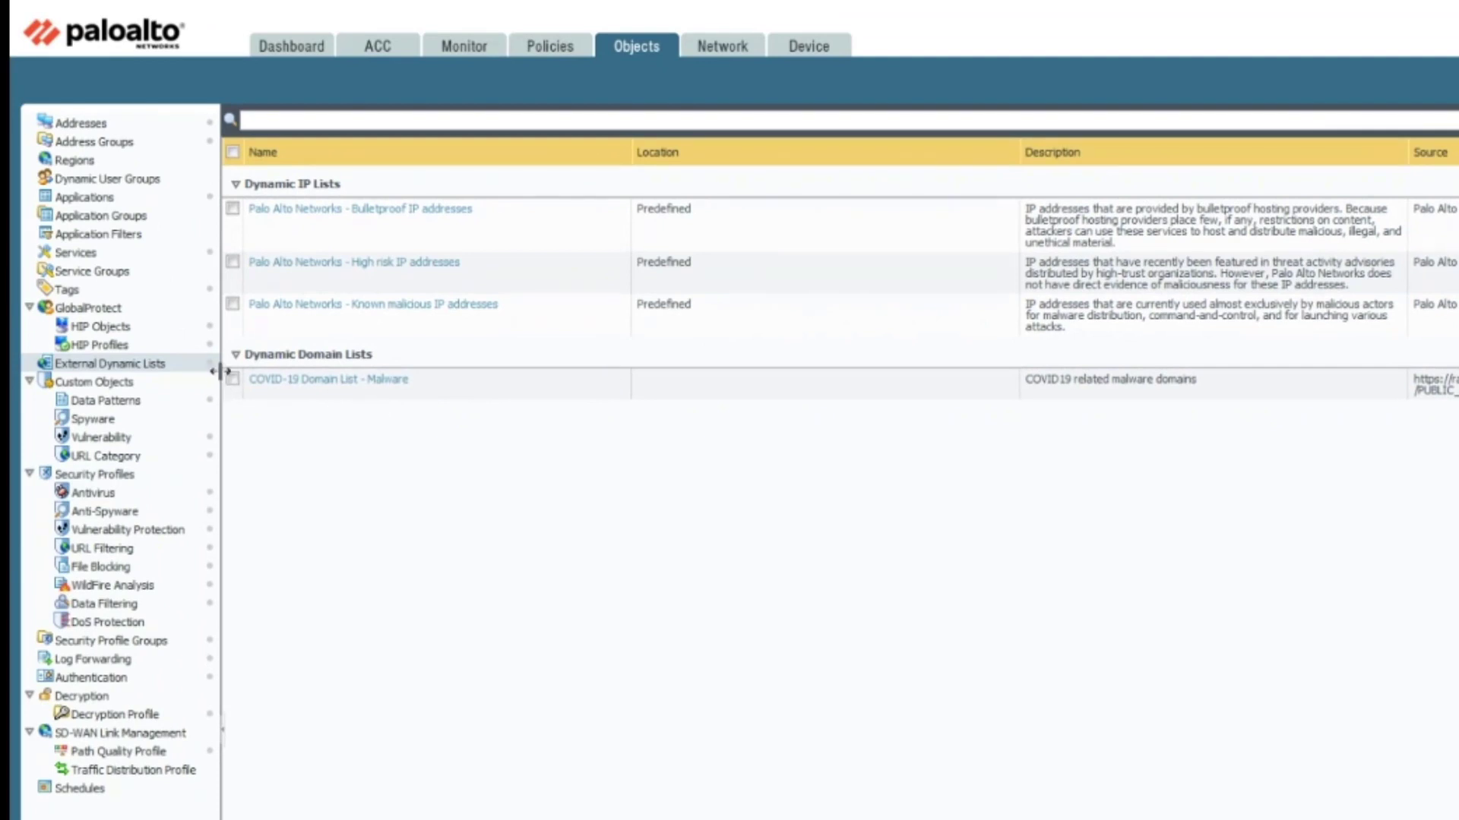
Add COVID-19 Domain List - Malware as a DNS signature source in the RJP Anti-Spyware profile.
click(125, 512)
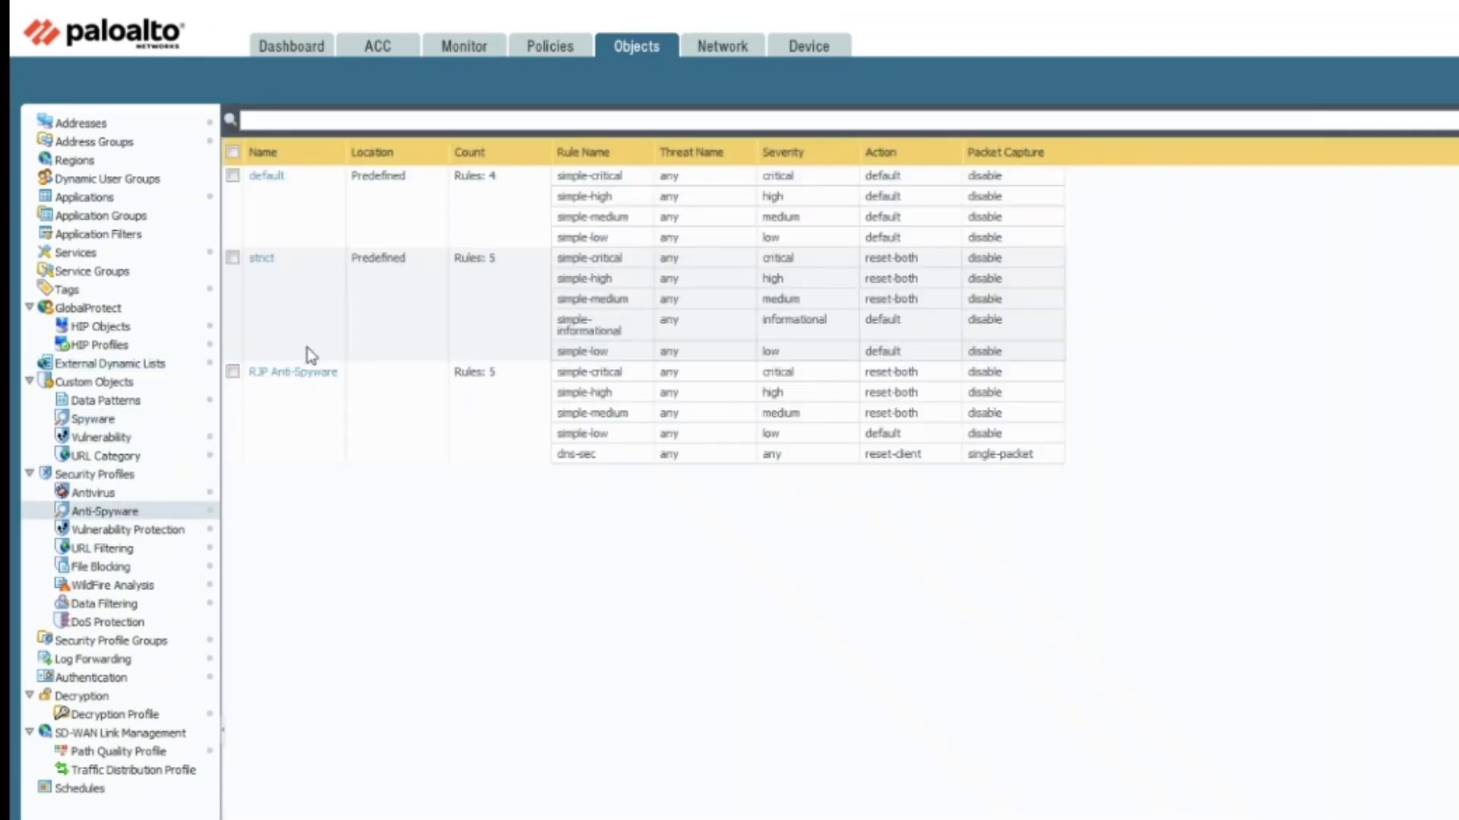
click(273, 376)
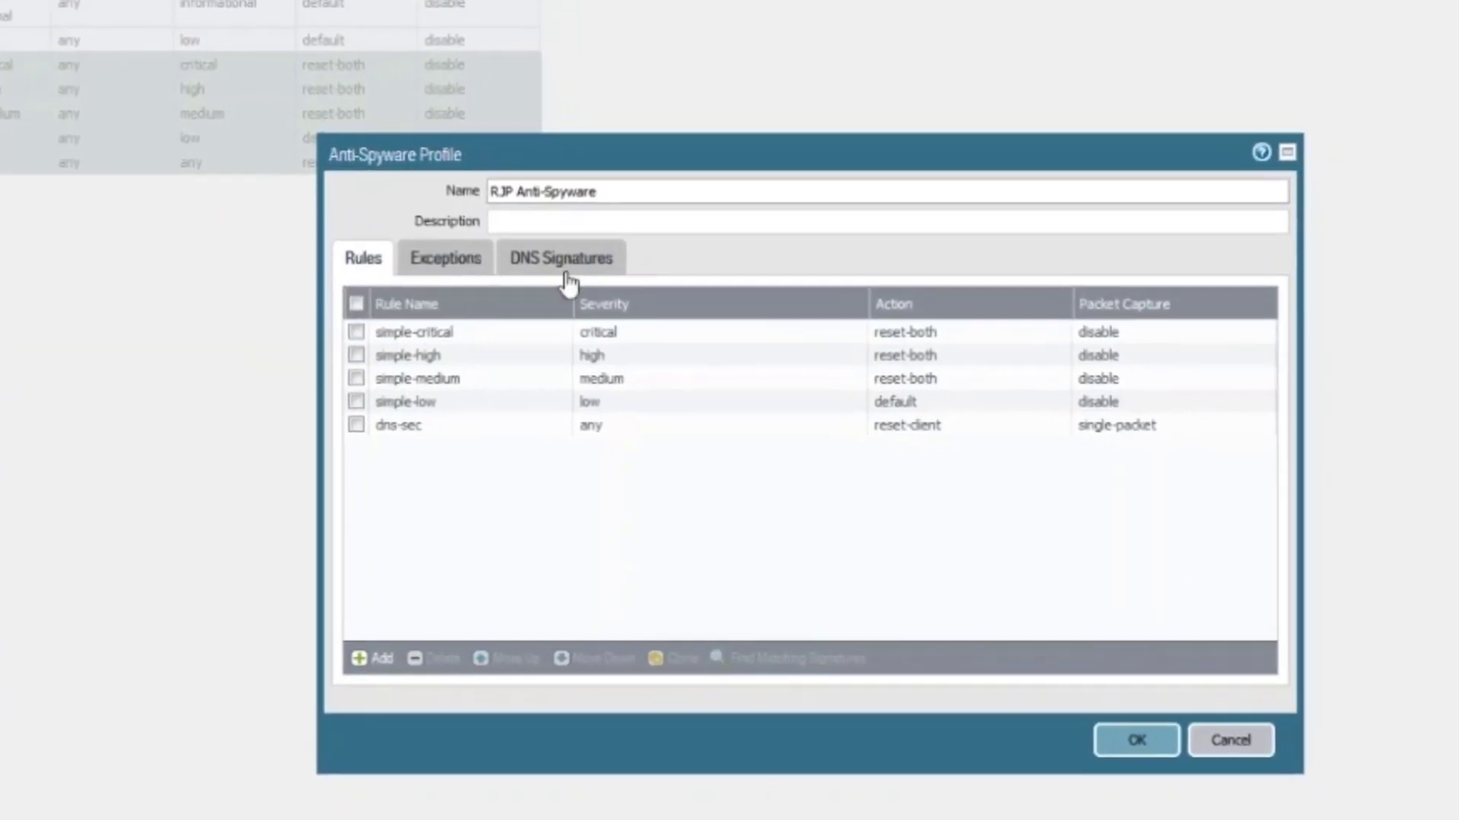
click(866, 419)
click(327, 474)
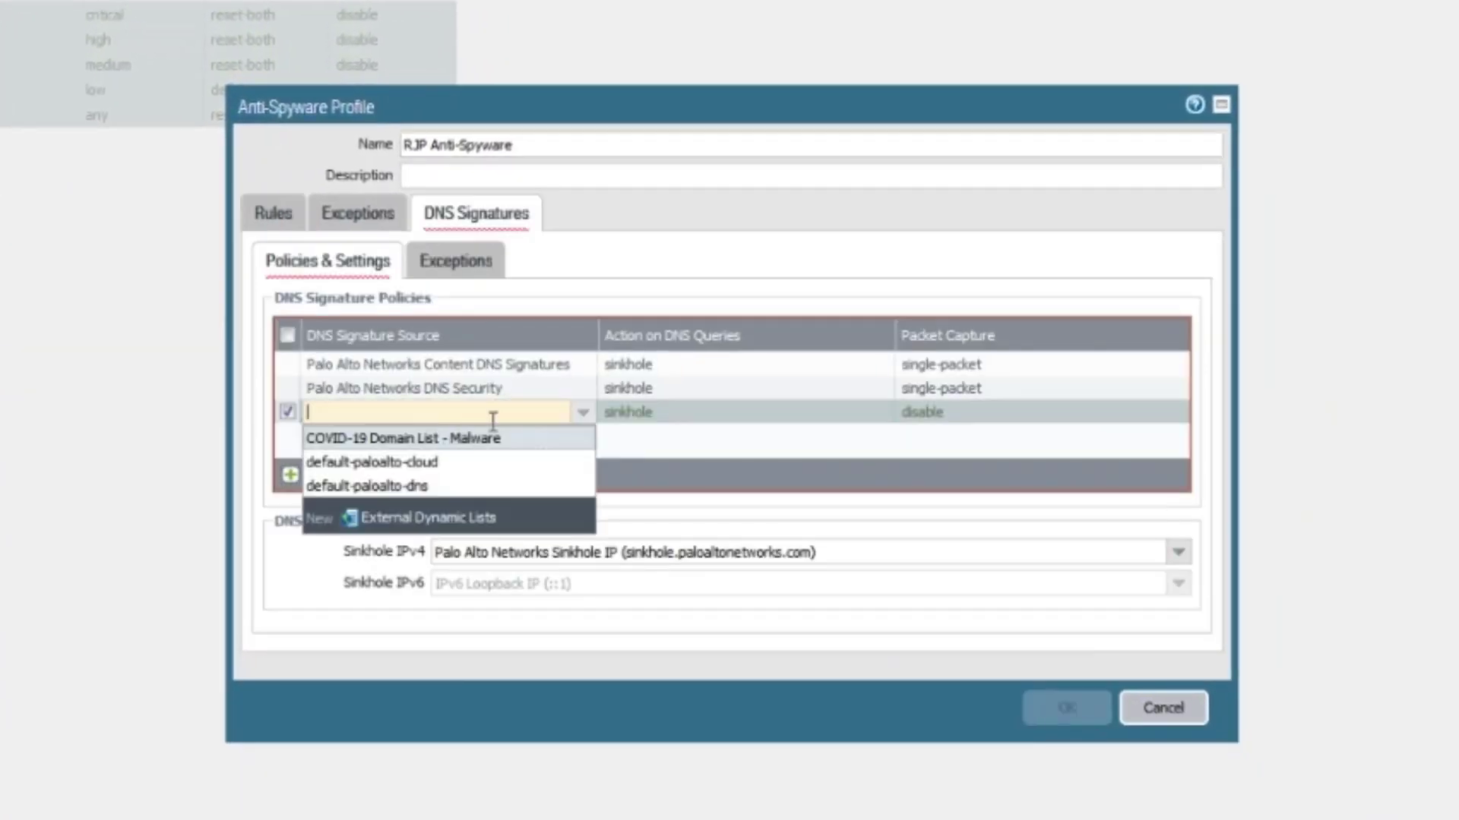
click(422, 441)
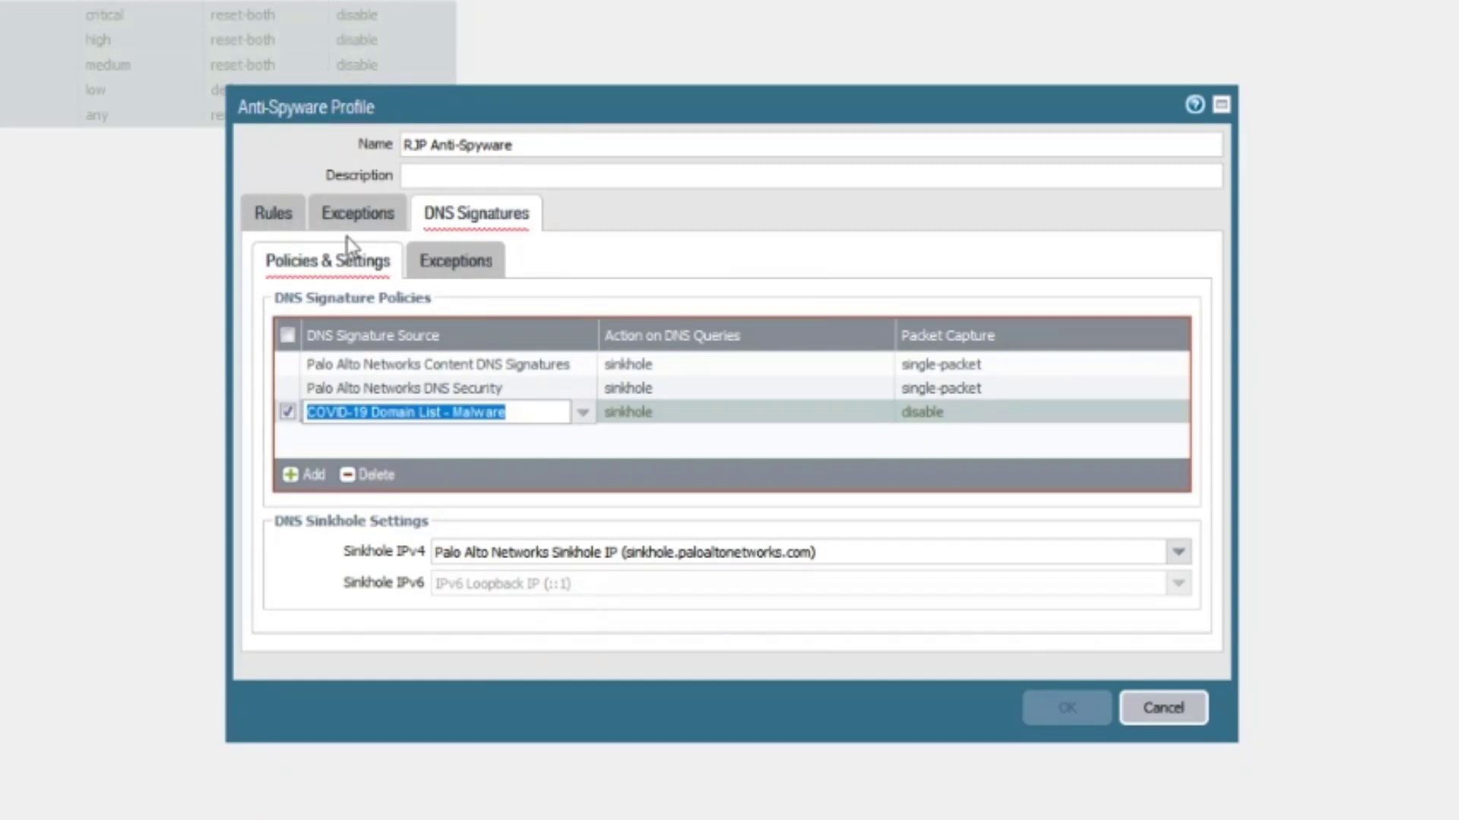
click(878, 448)
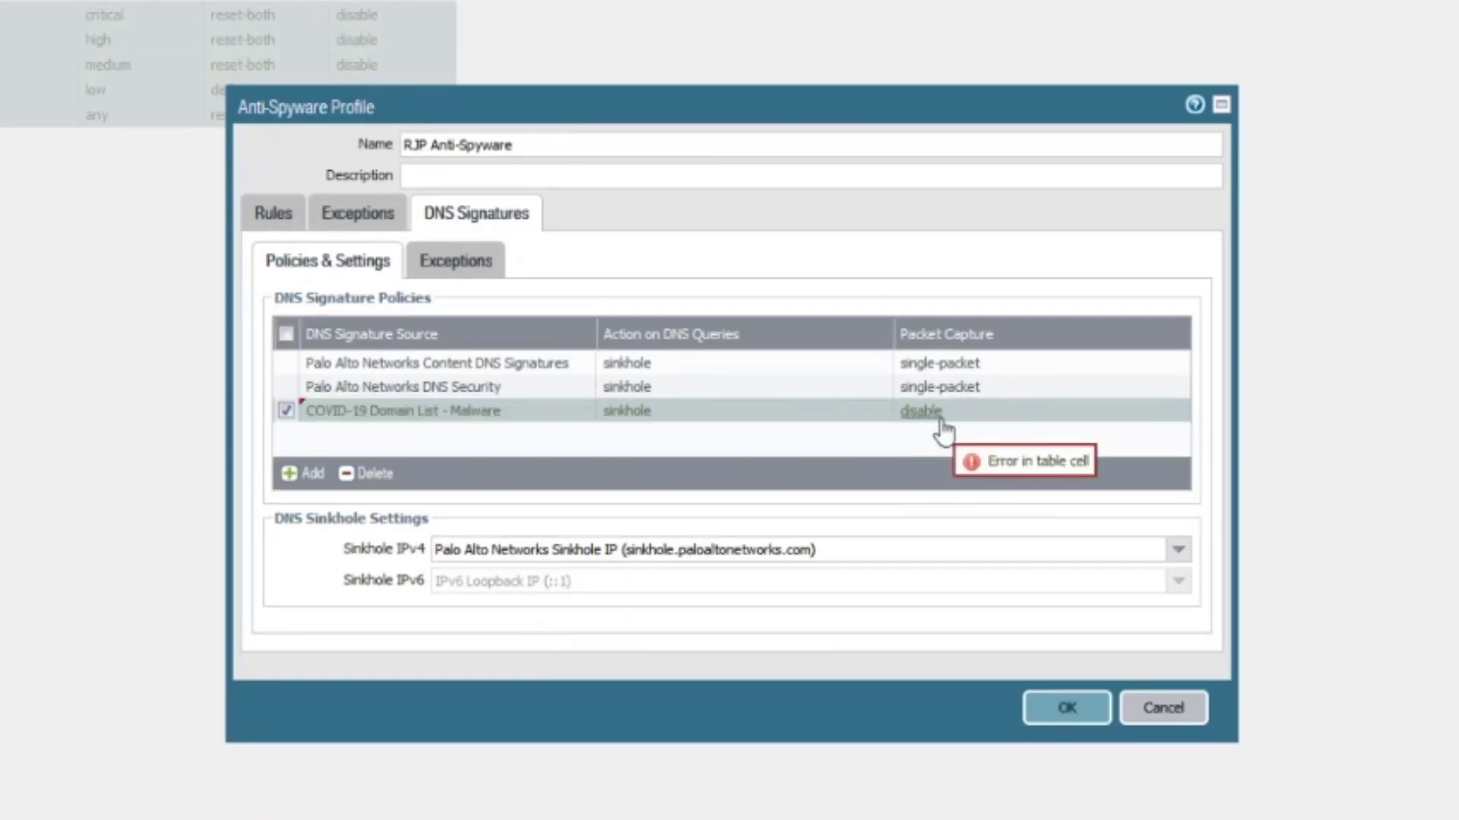
Set packet capture to single-packet for the COVID-19 domain list's DNS signature policy and save the anti-spyware profile.
click(944, 431)
click(927, 463)
click(300, 220)
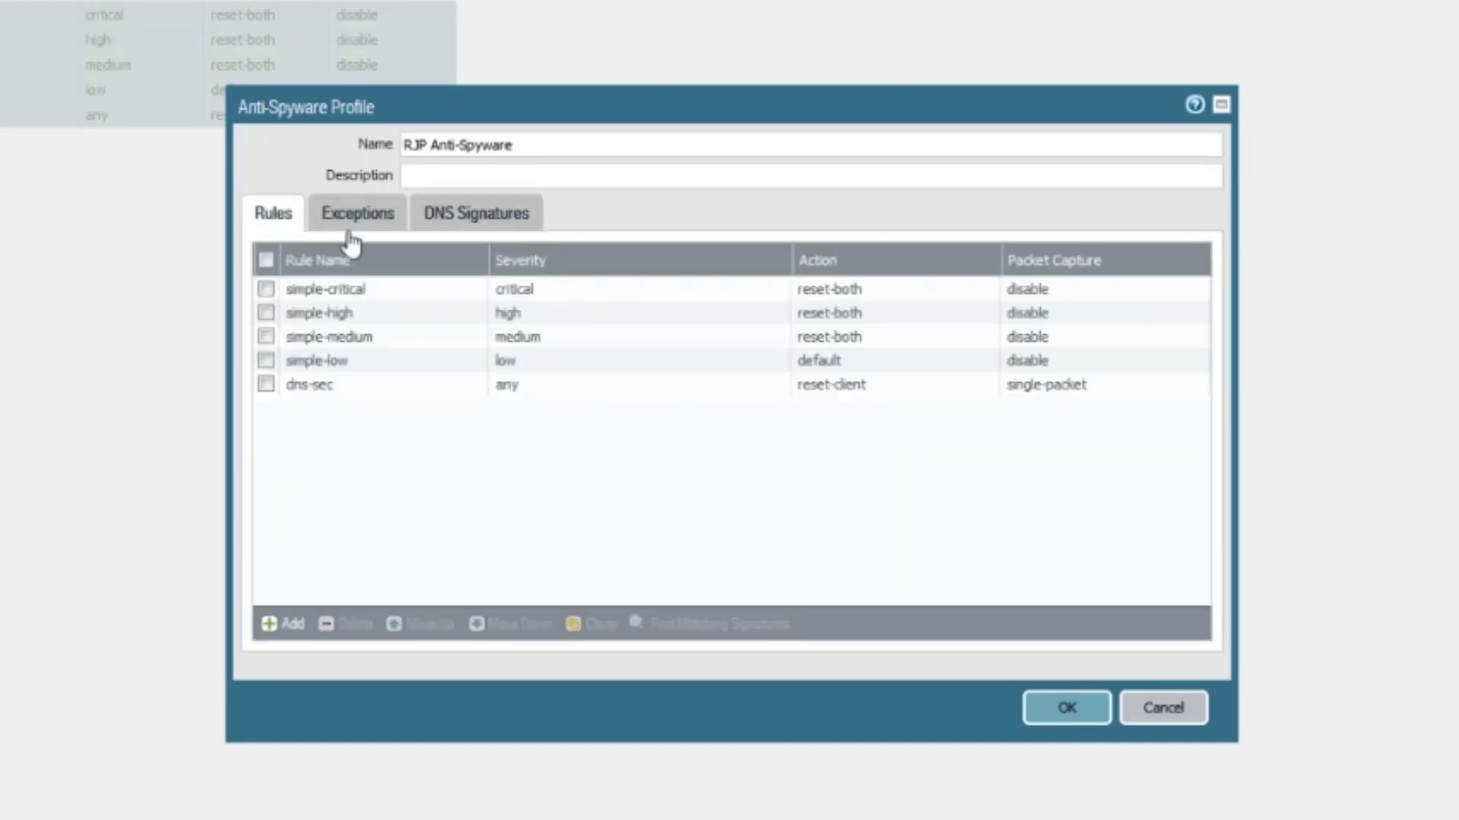
click(1072, 706)
click(456, 221)
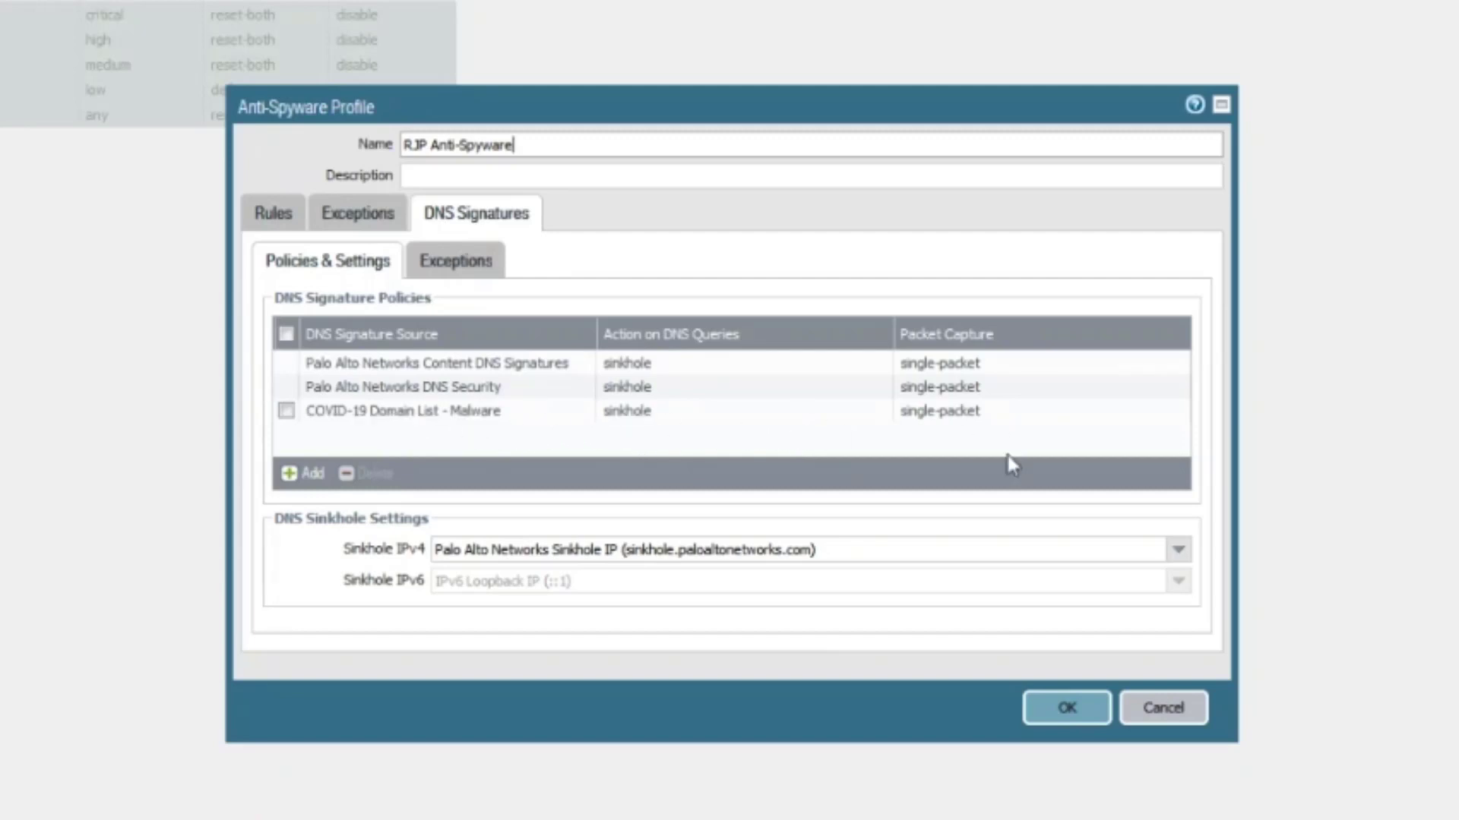
click(1073, 709)
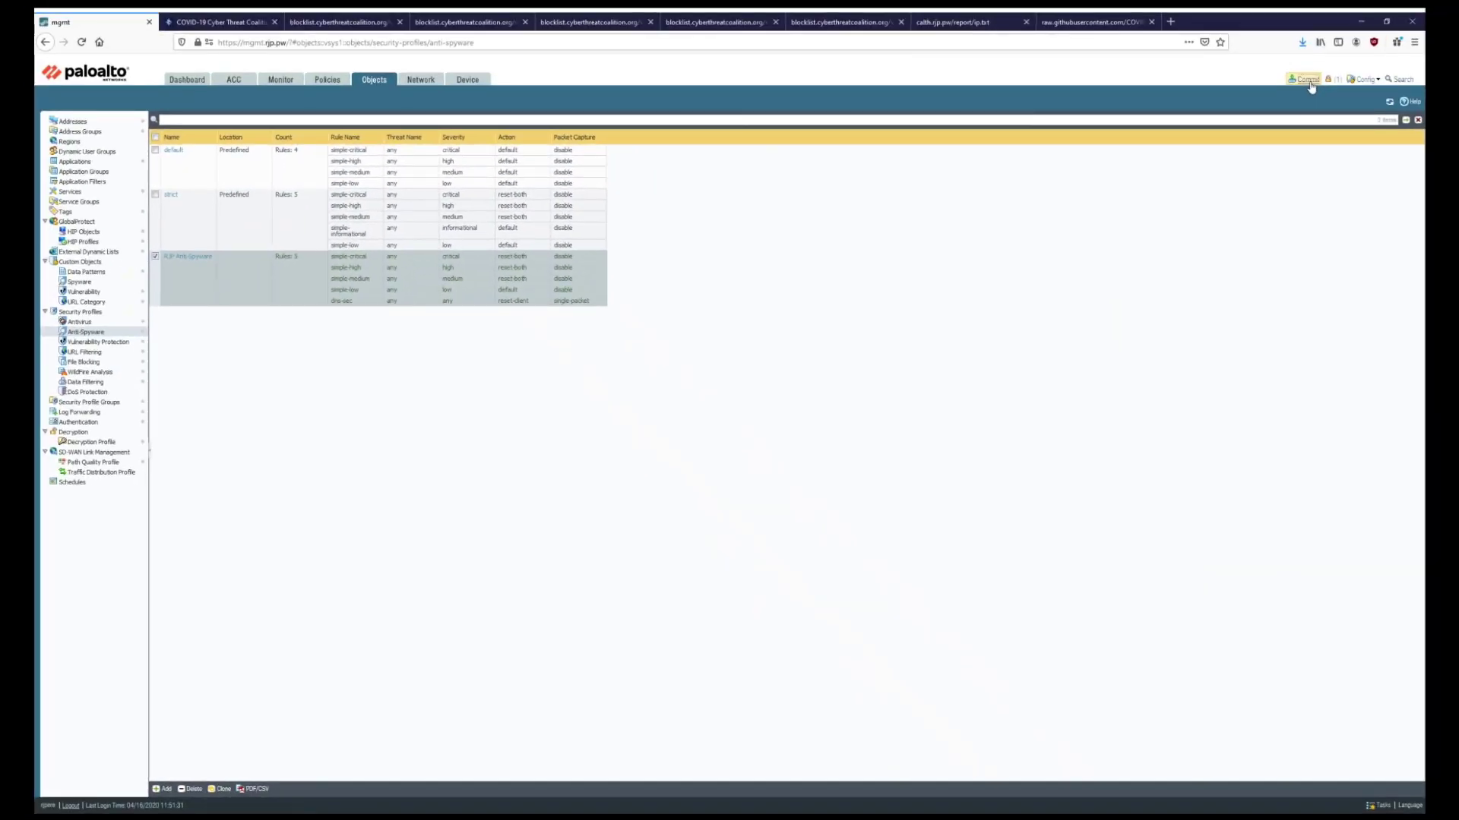
Commit the configuration and queue an immediate import of COVID-19 Domain List - Malware.
click(1311, 86)
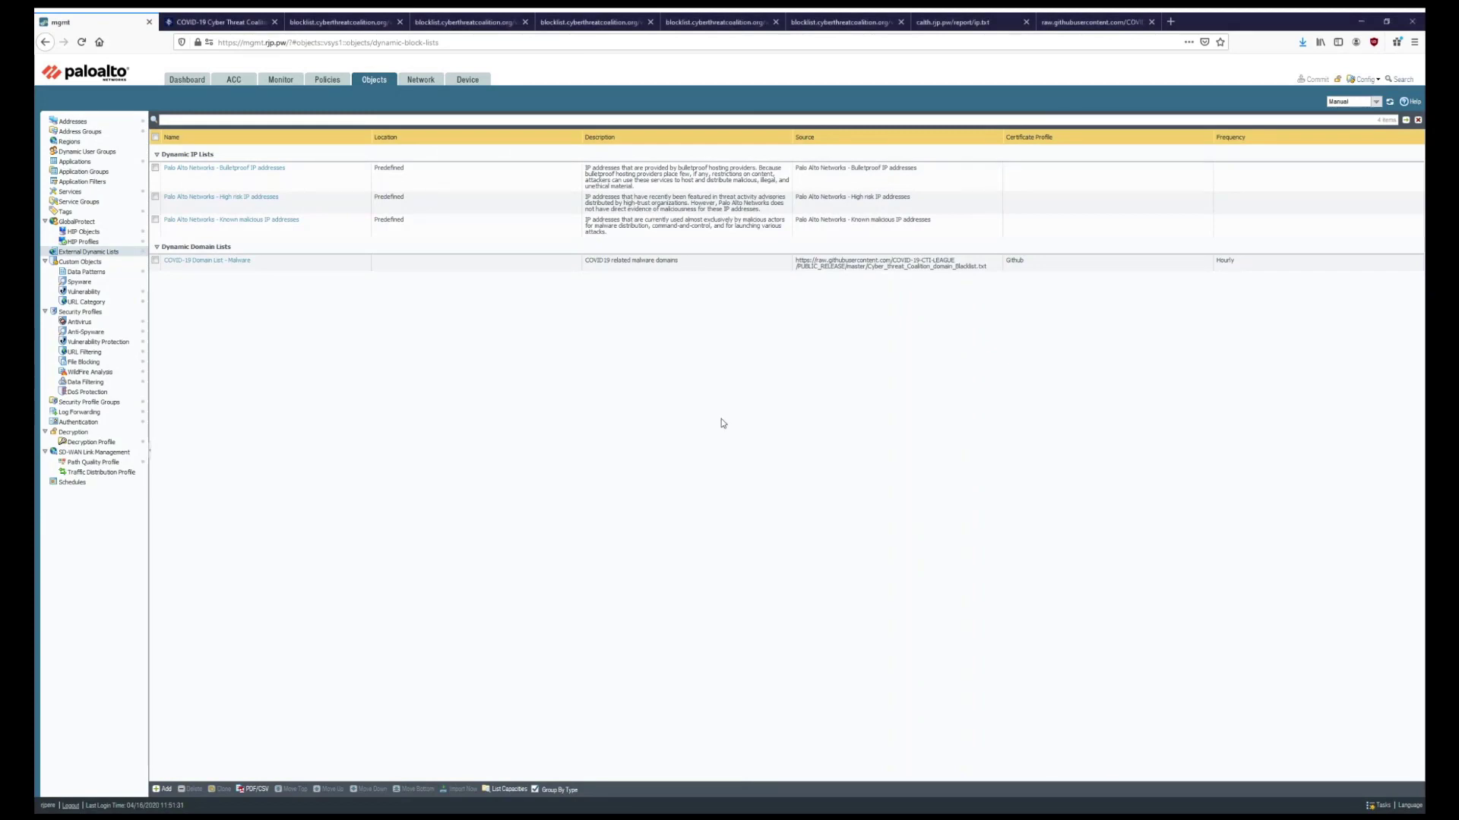
click(159, 266)
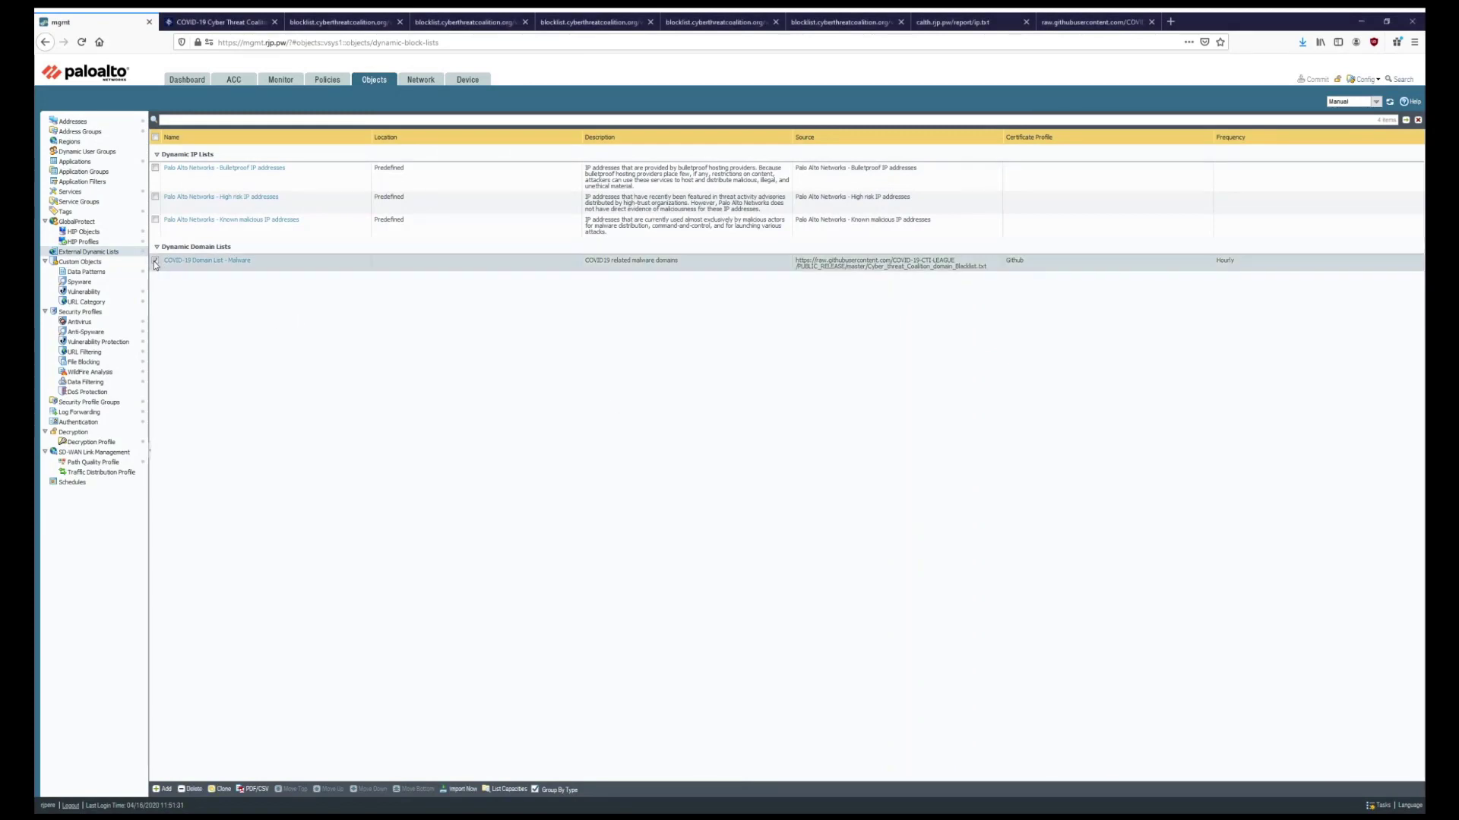
click(461, 789)
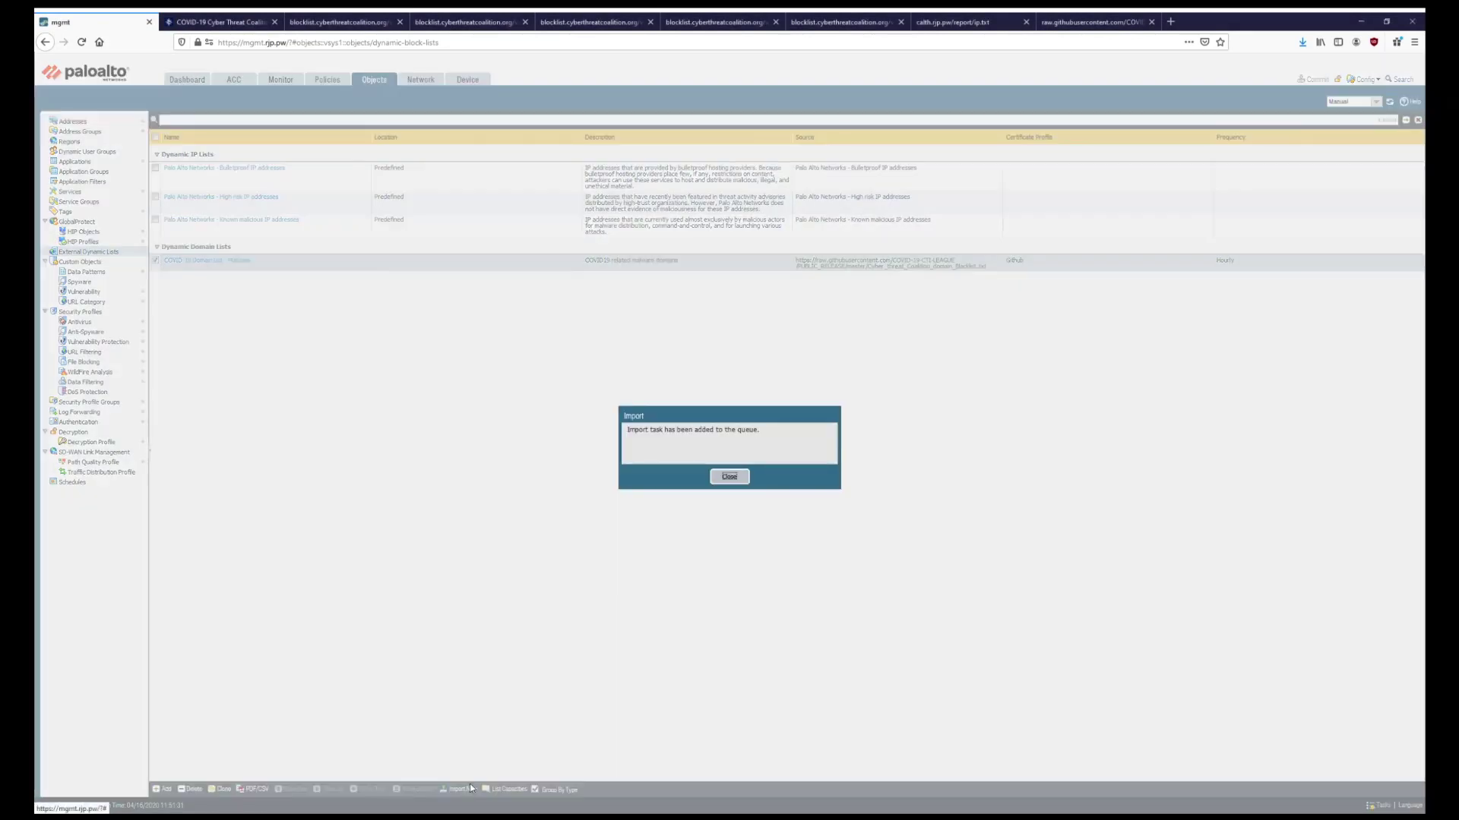
click(729, 477)
Check the import job in the task list and open COVID-19 Domain List - Malware for review.
click(1377, 805)
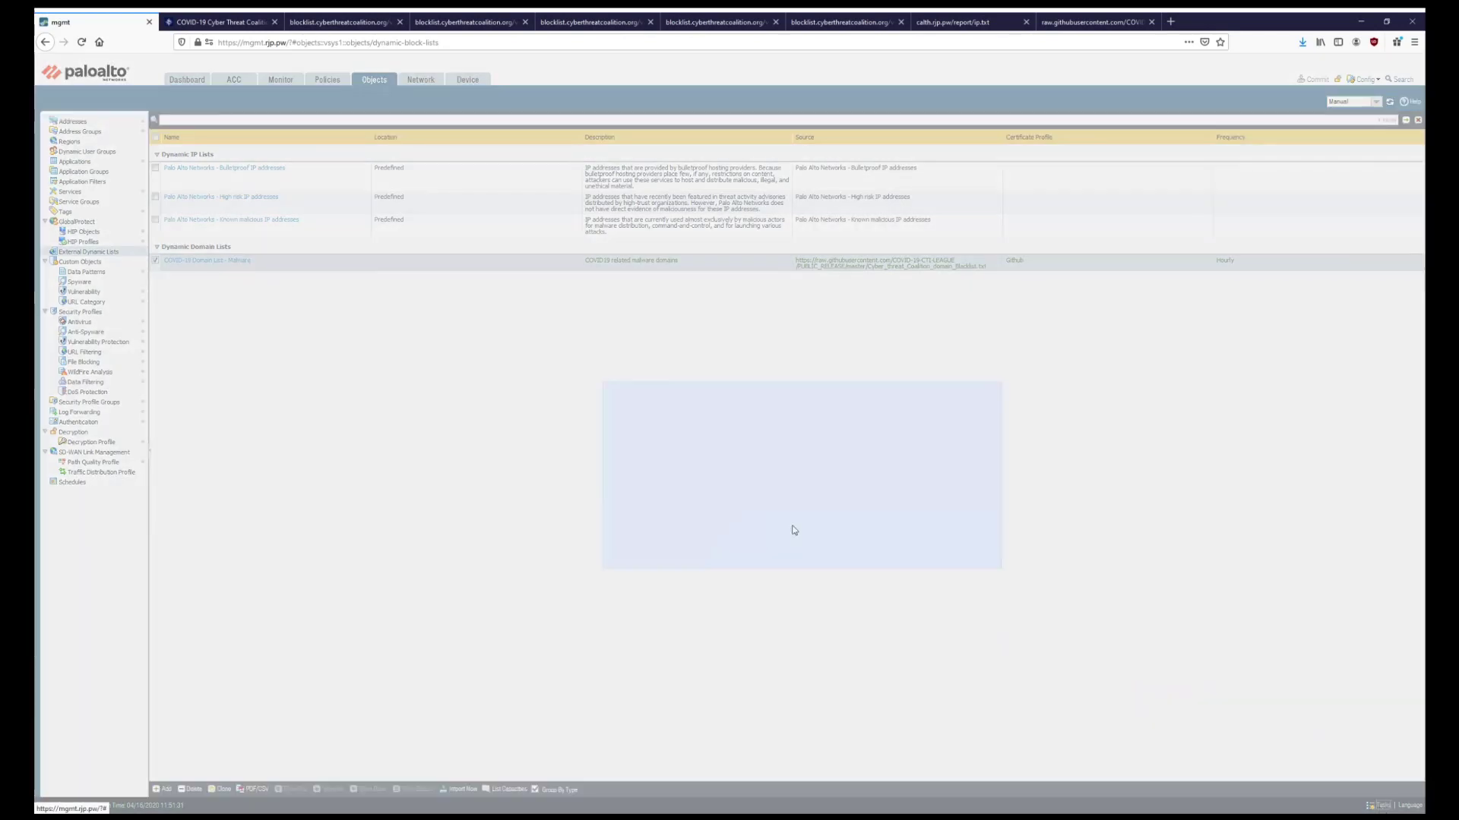
click(925, 525)
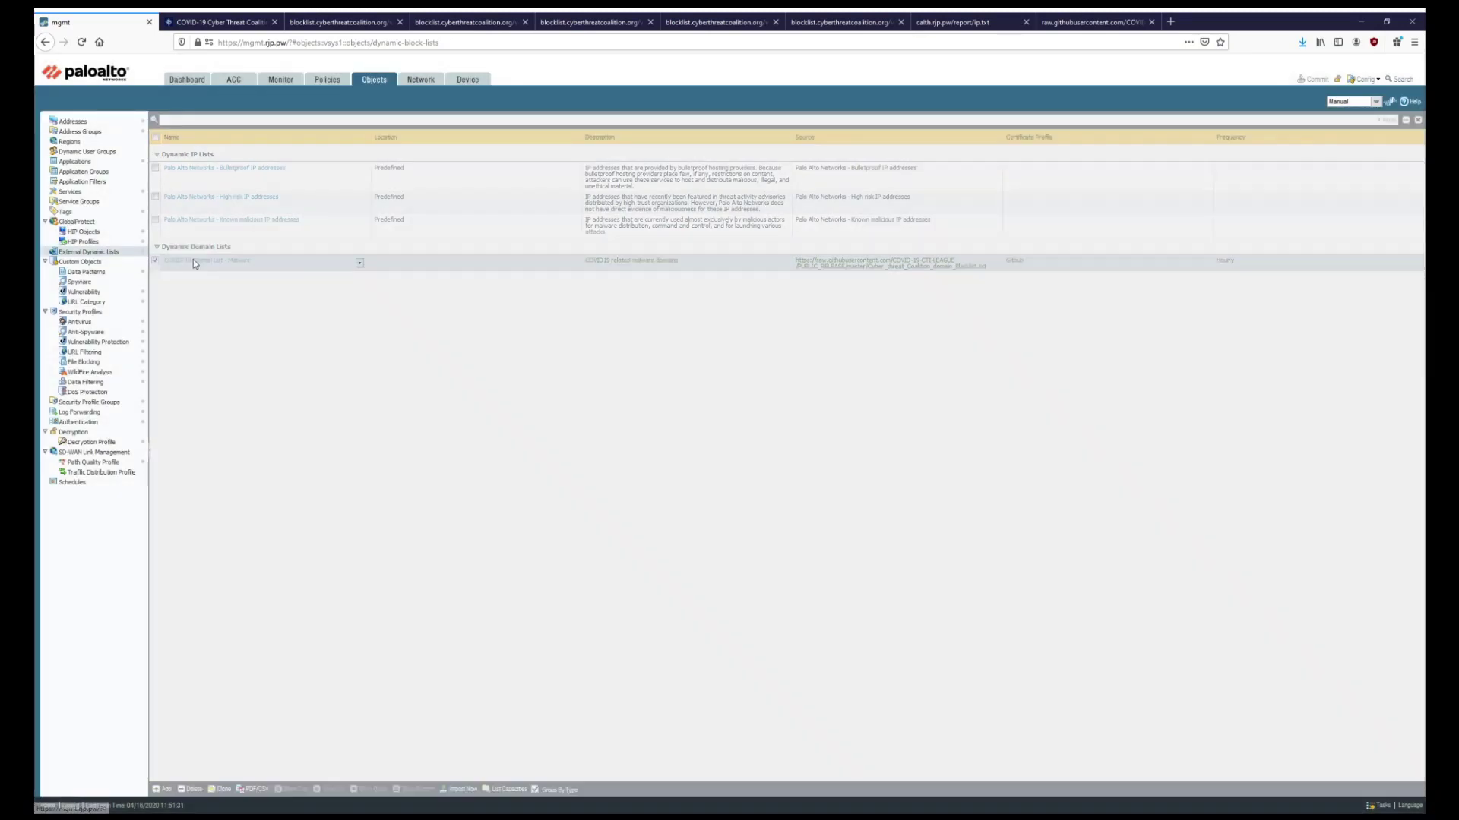
click(193, 262)
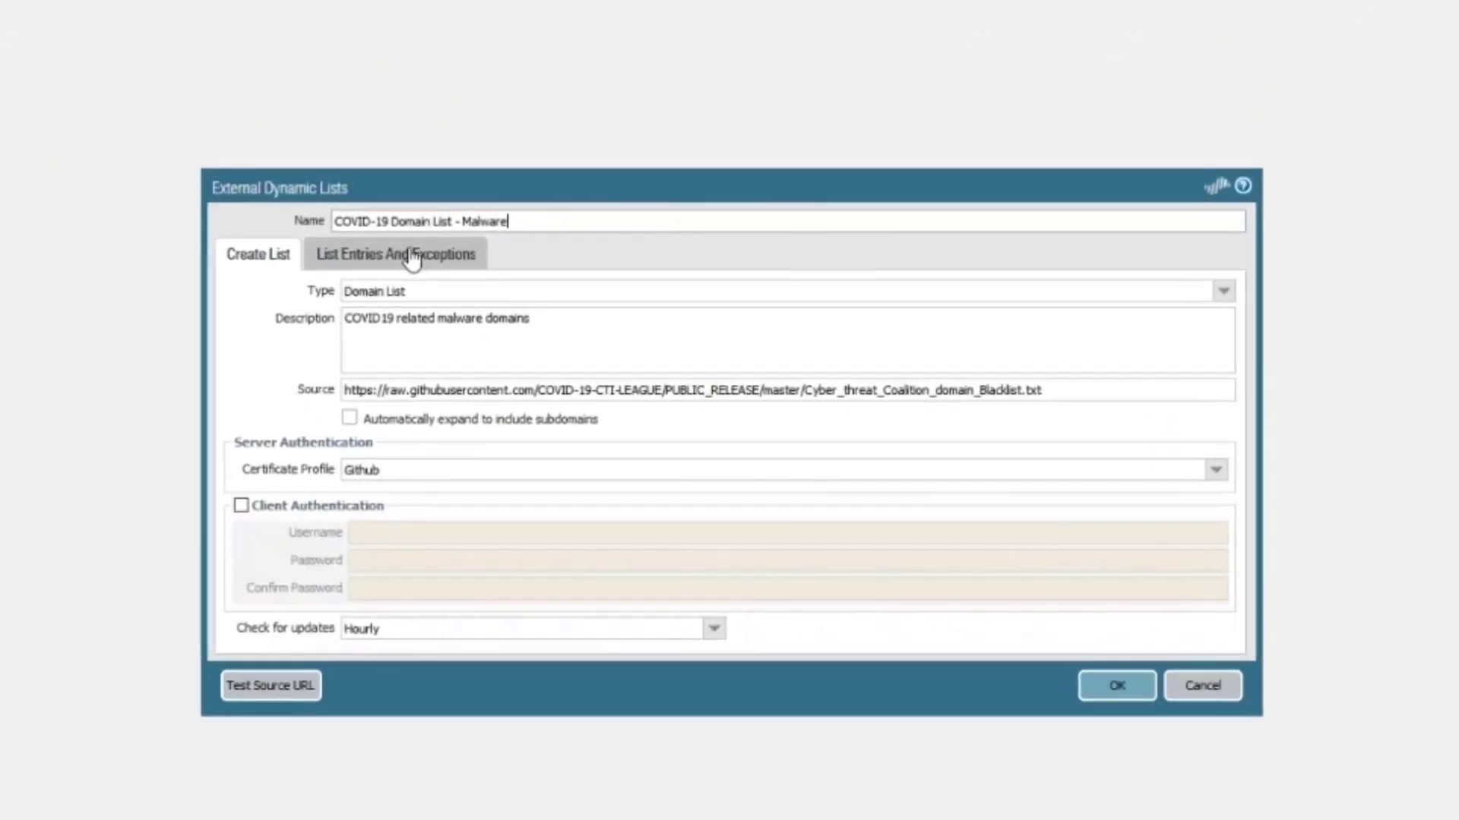
Ping the blocklisted domain 063501.com and highlight that domain in the packet capture of the Suspicious Domain threat log entry.
click(510, 346)
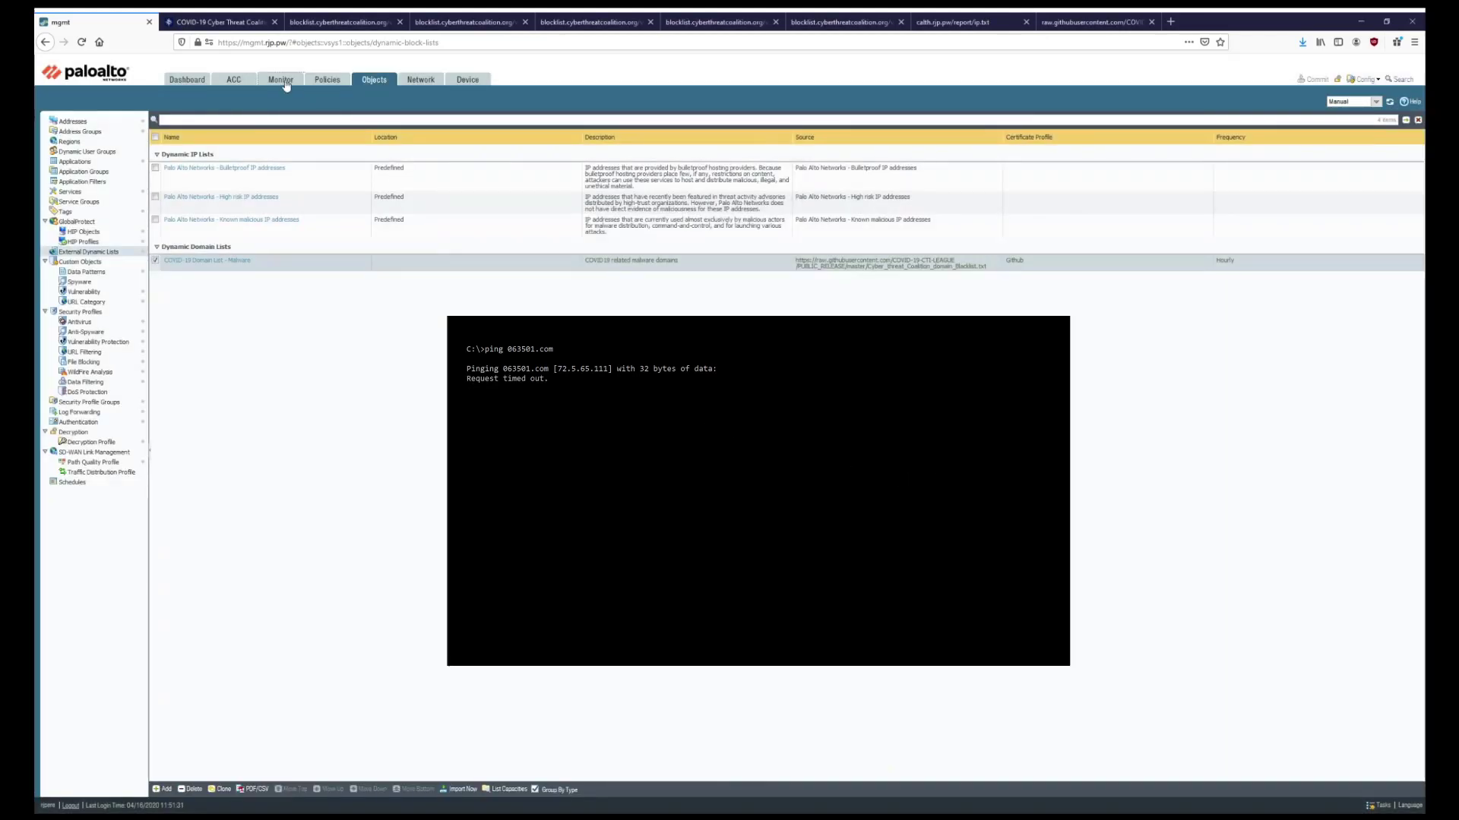
click(285, 84)
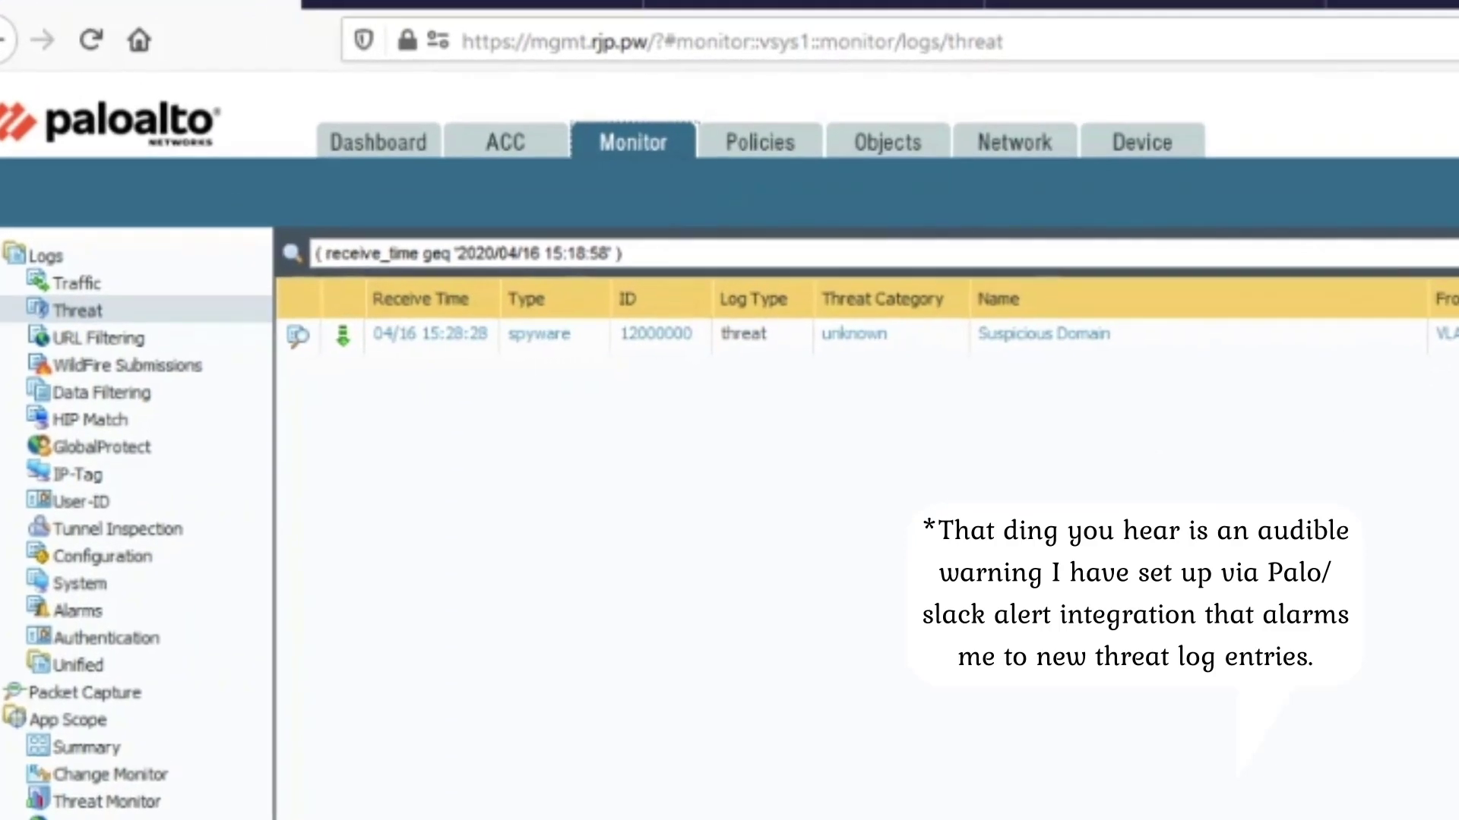
click(341, 341)
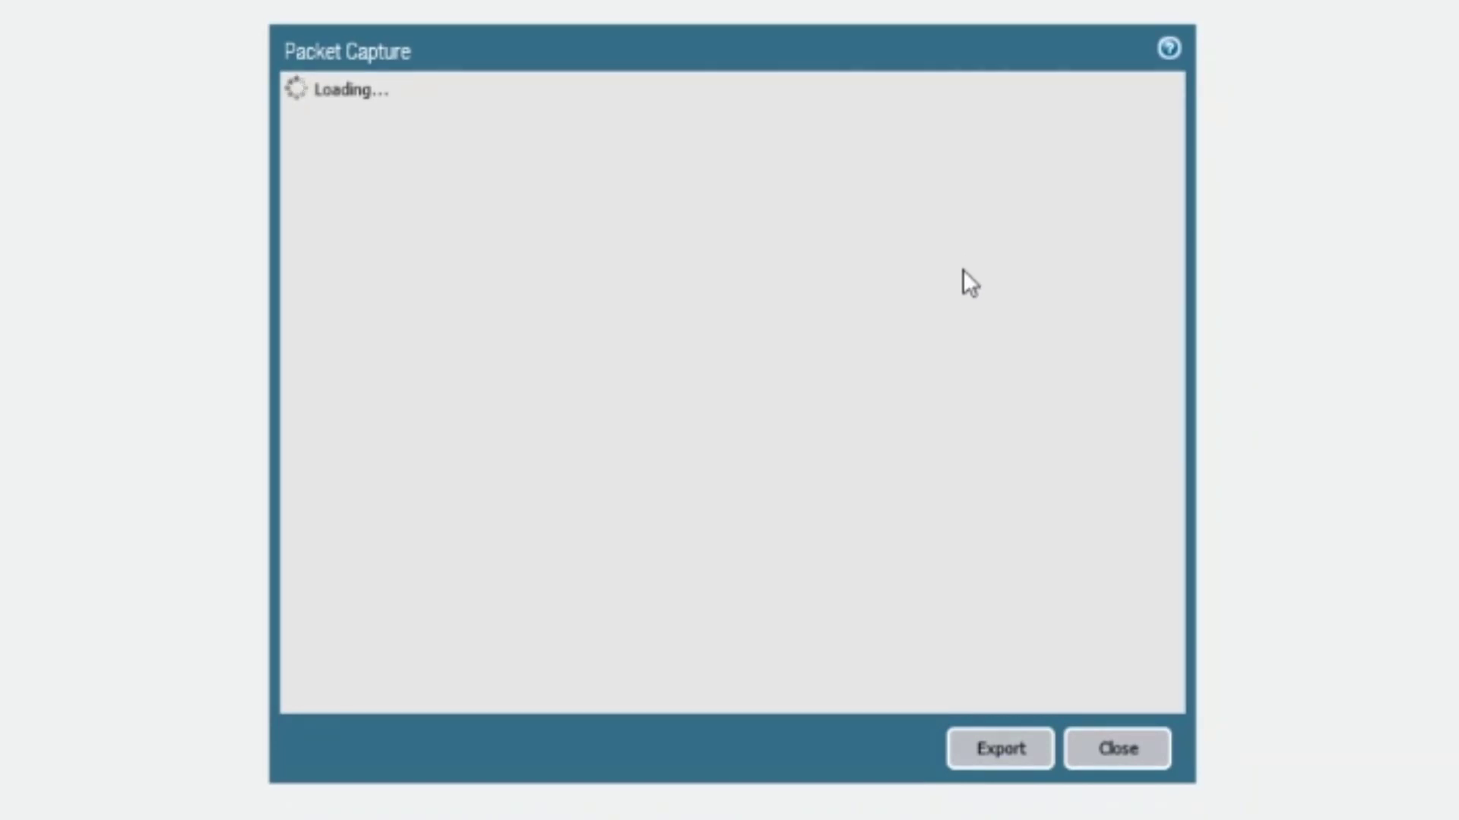
drag(973, 173, 929, 191)
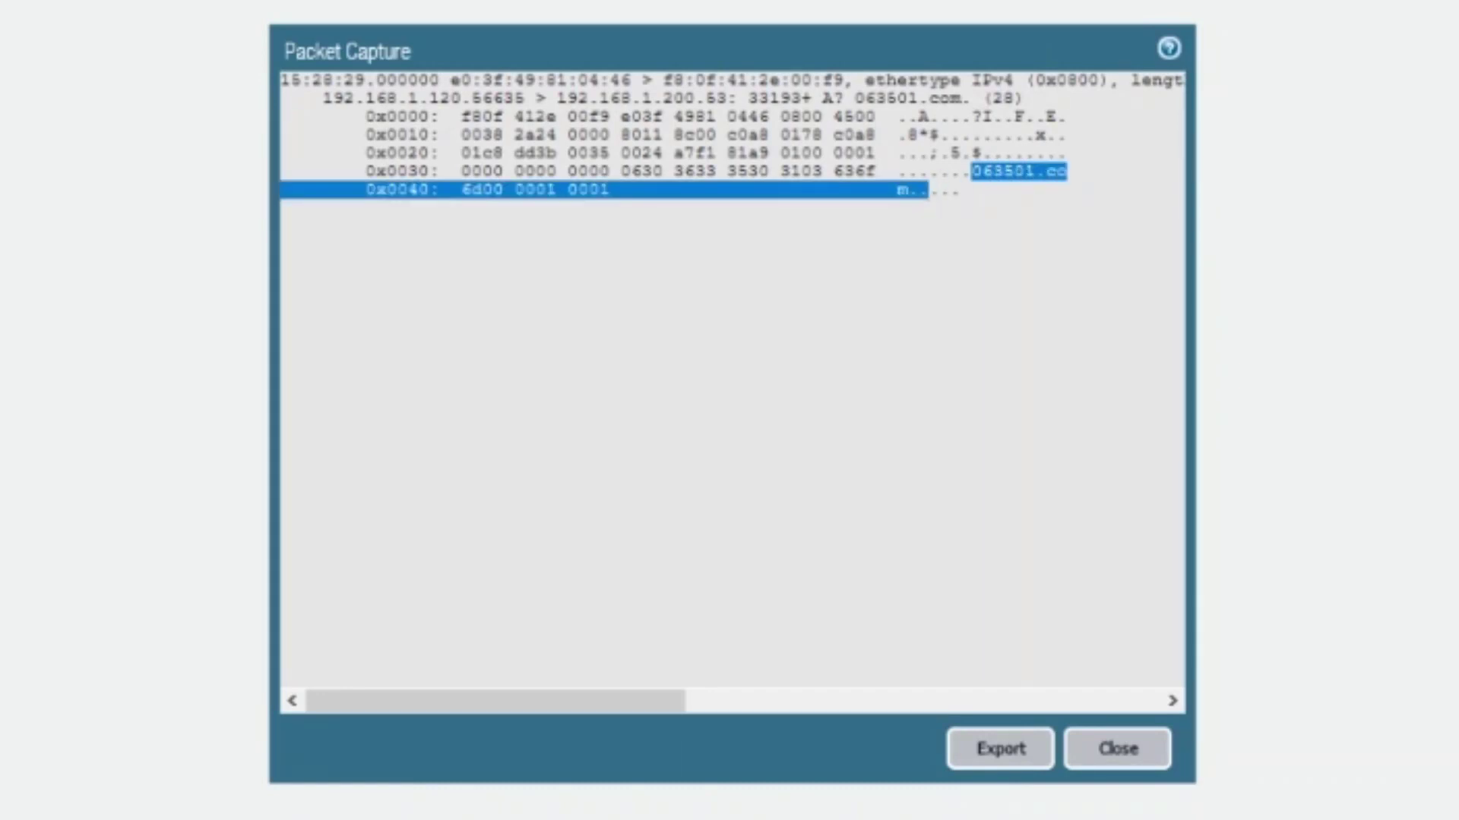